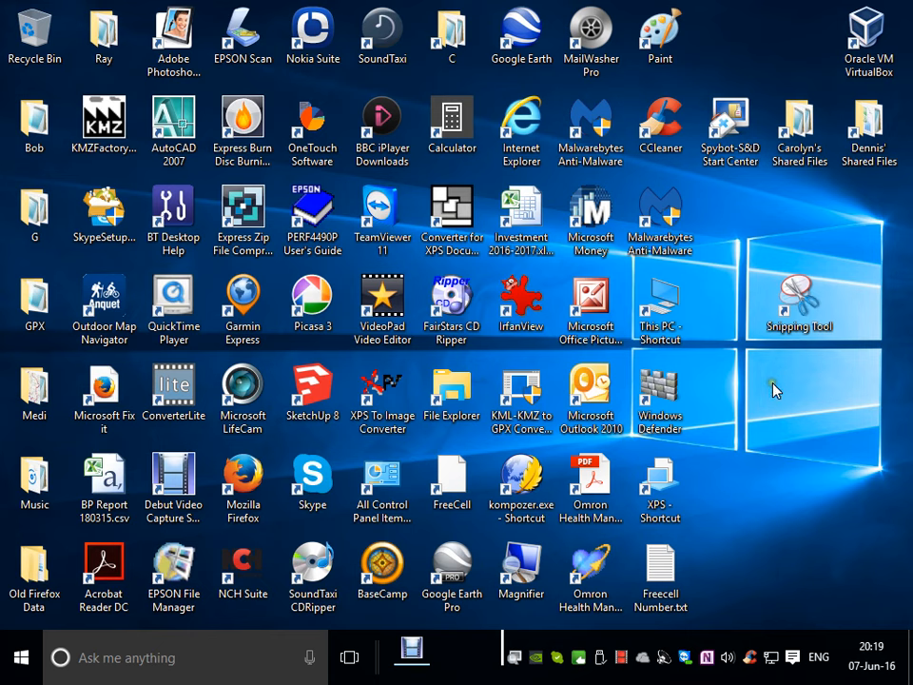
Step: Create a new folder on the desktop and name it maps
right_click(772, 390)
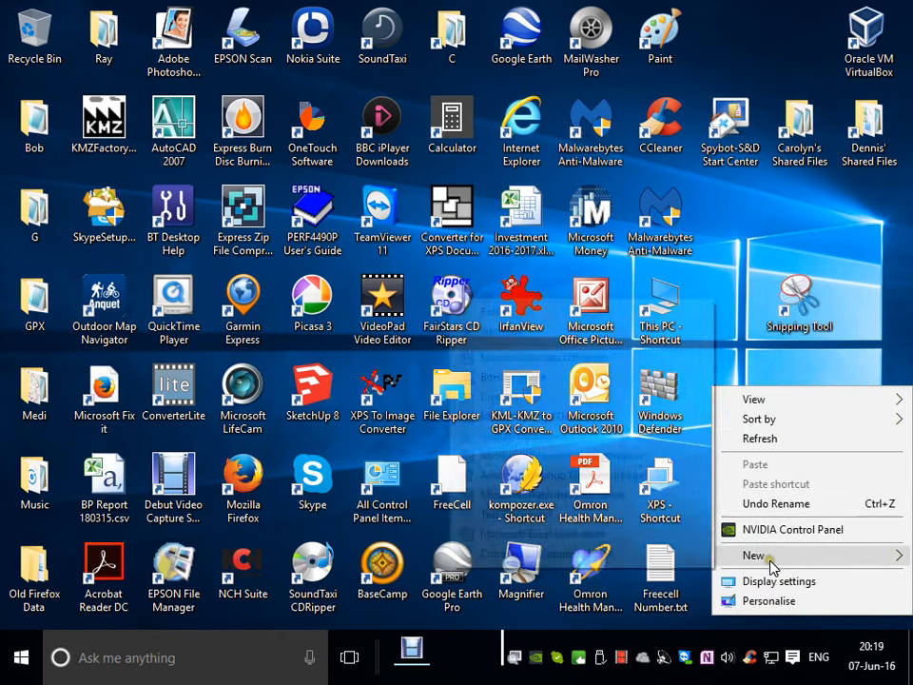
mouse_move(770, 559)
left_click(510, 312)
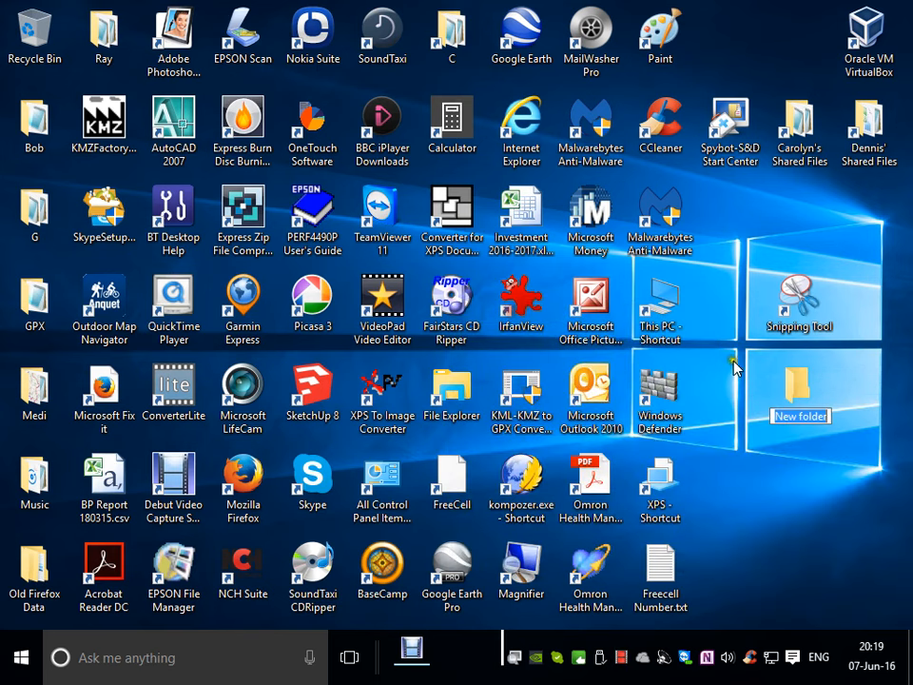
type("maps")
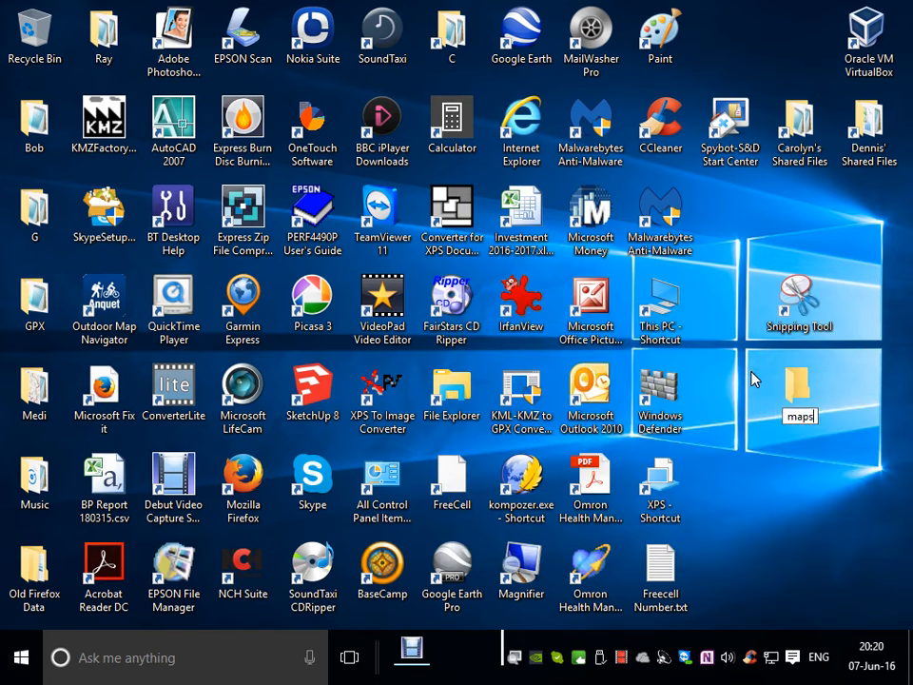
key("Return")
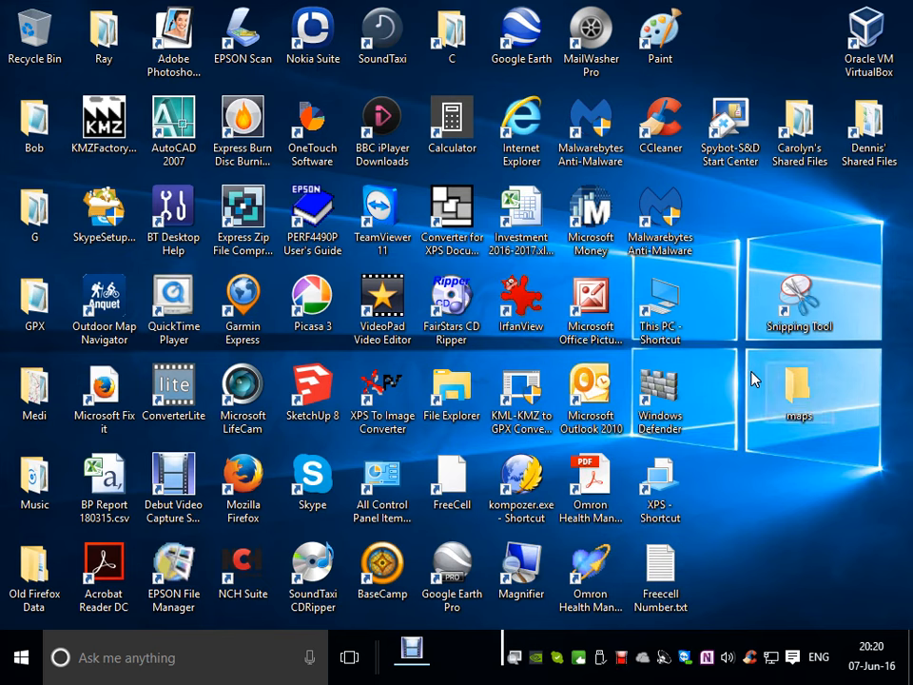
Step: Launch Mozilla Firefox and open the Walks Archive page of the Carmarthen Ramblers website
left_click(246, 487)
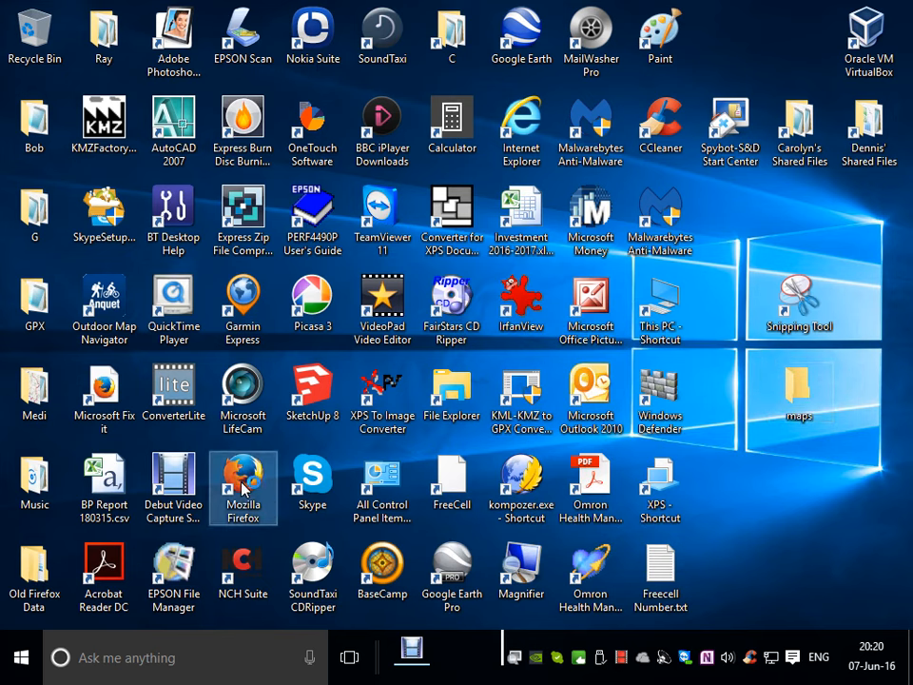
double_click(244, 487)
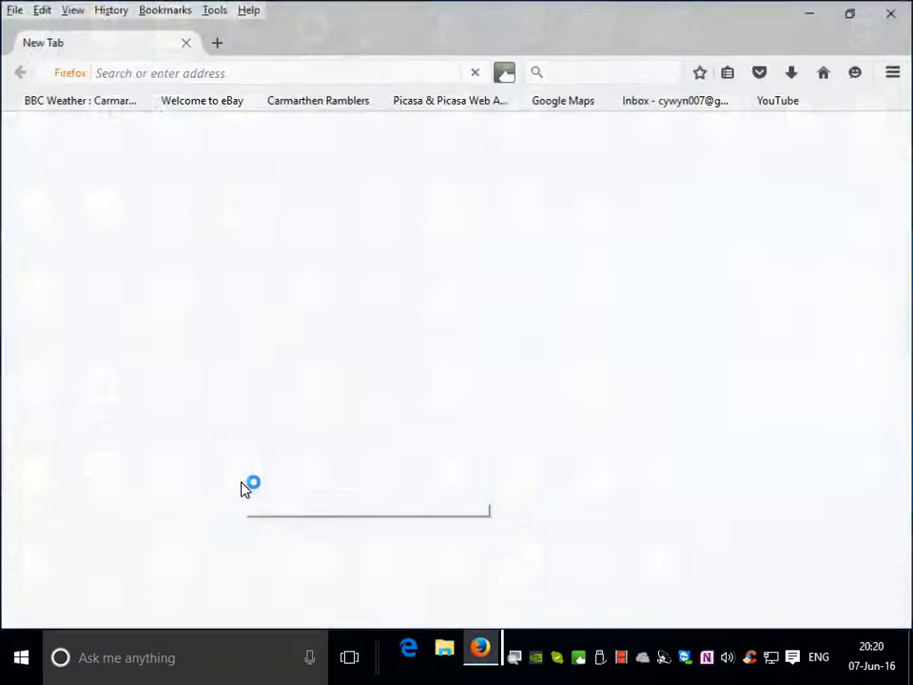
left_click(313, 101)
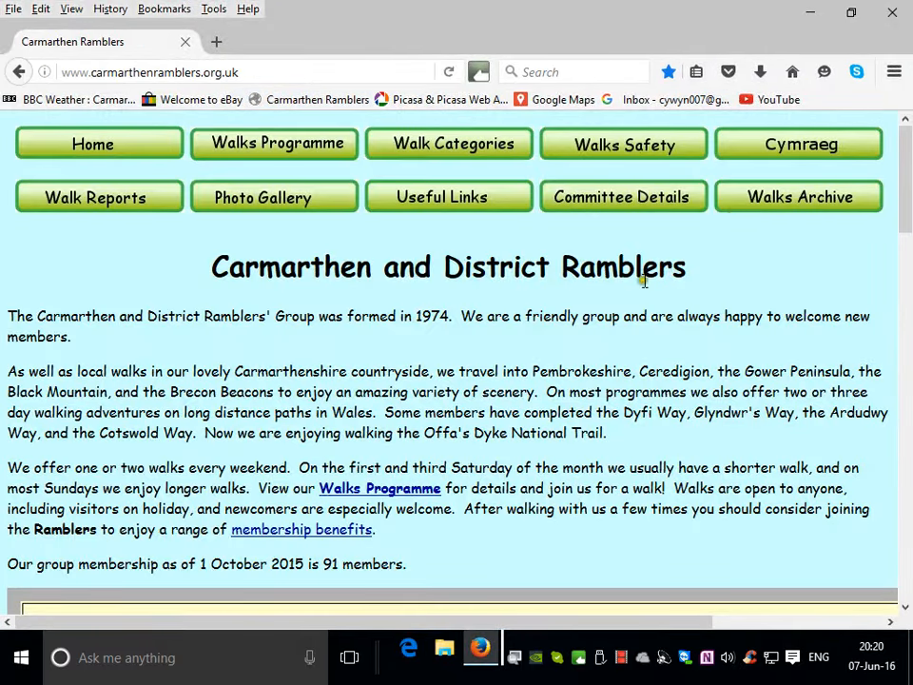
left_click(778, 200)
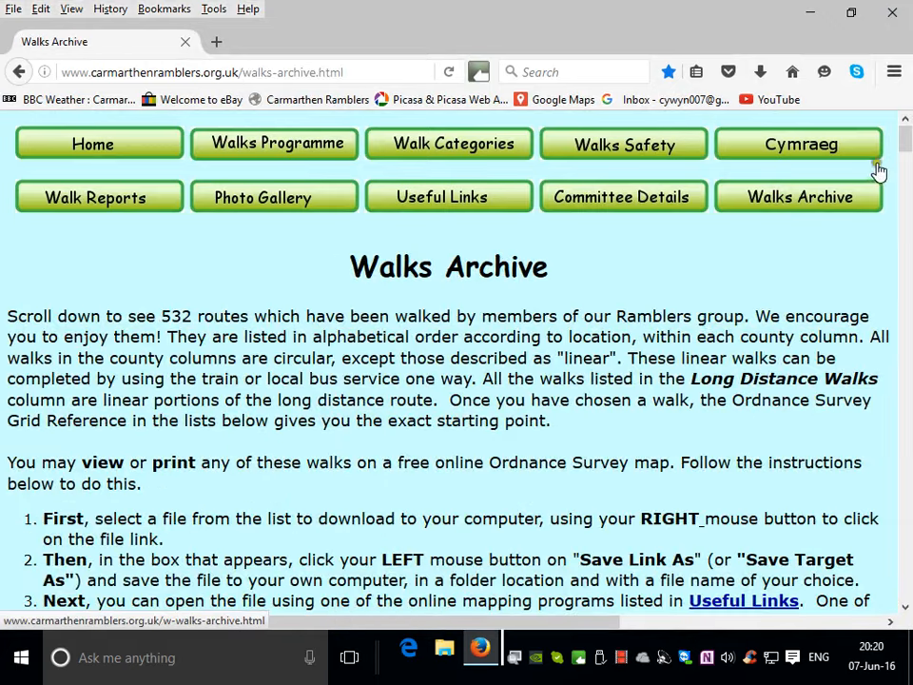
Step: Save the linked file for the Gellywen, B+, 8 miles walk as gellywen-8m.gpx in the desktop's maps folder
left_click_drag(906, 140, 898, 487)
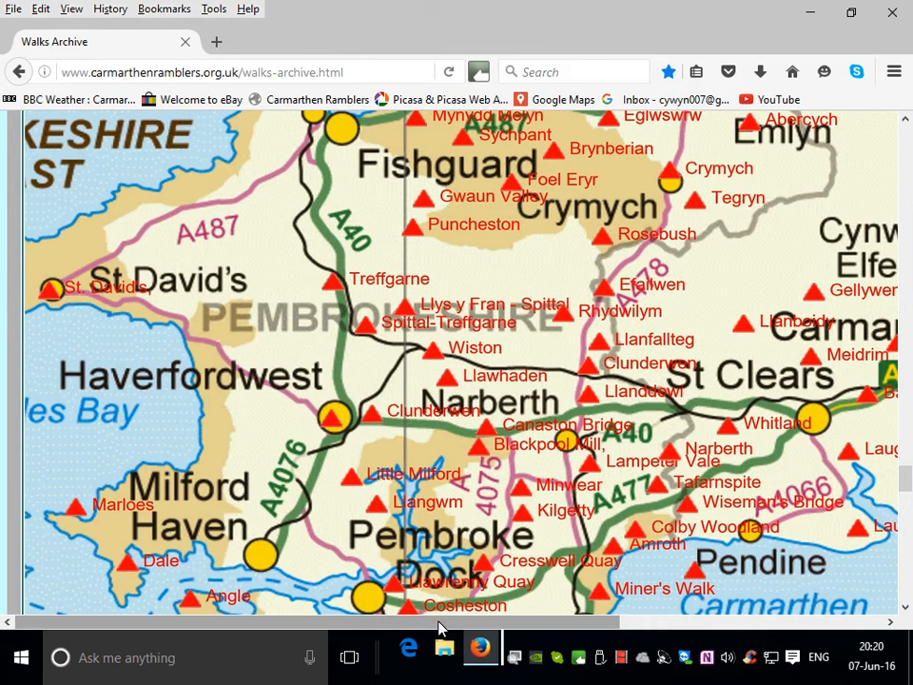
left_click_drag(439, 627, 564, 633)
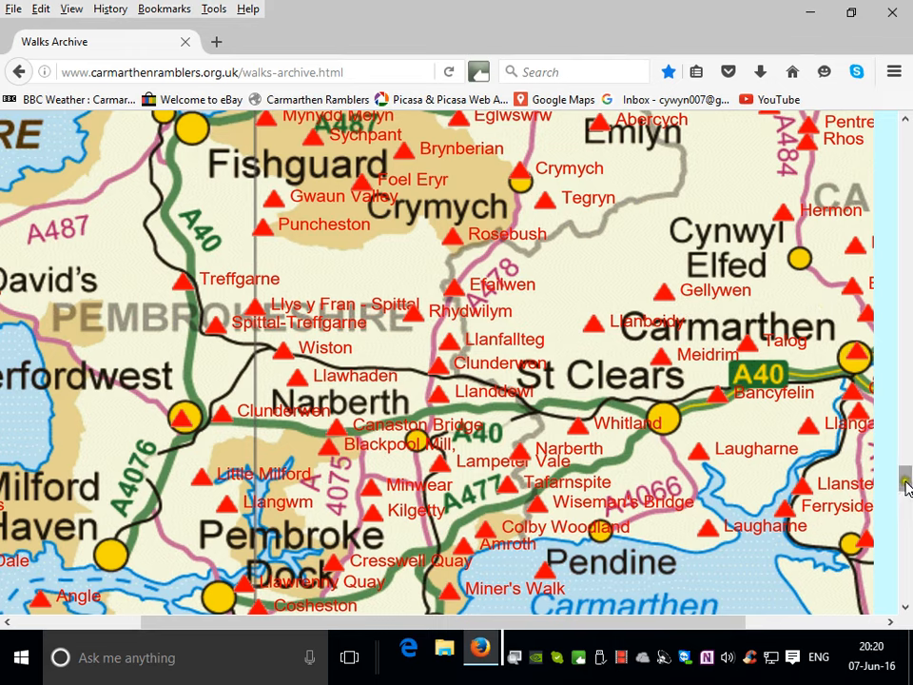
left_click_drag(907, 490, 907, 138)
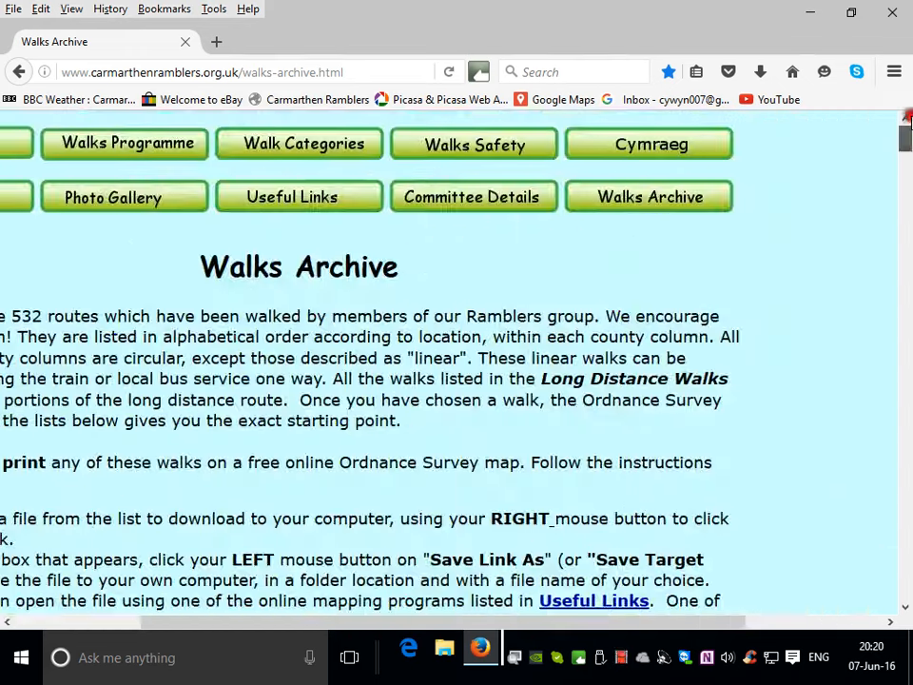
left_click_drag(420, 621, 139, 622)
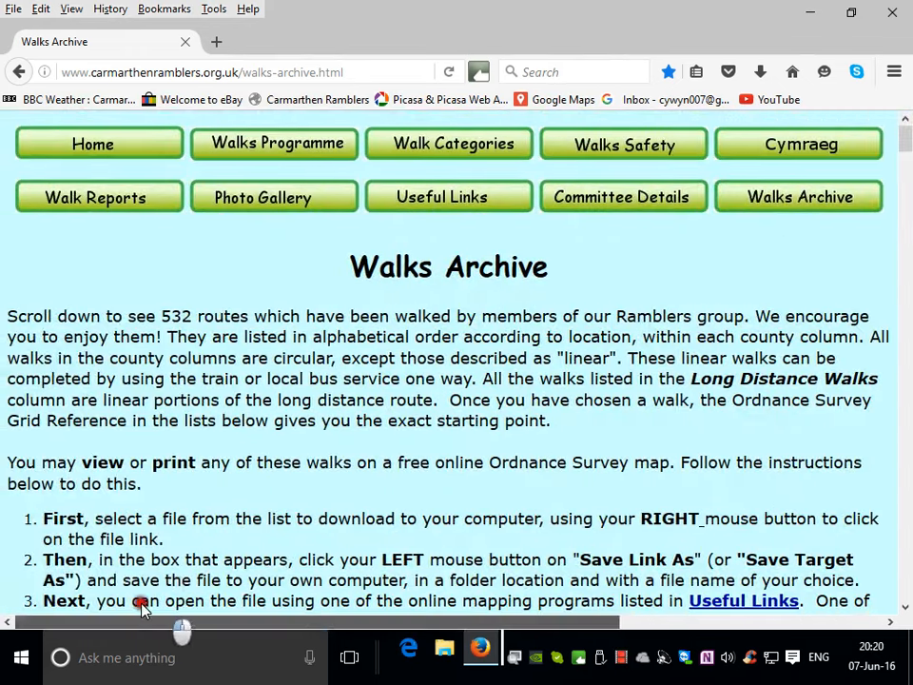
left_click_drag(905, 137, 903, 290)
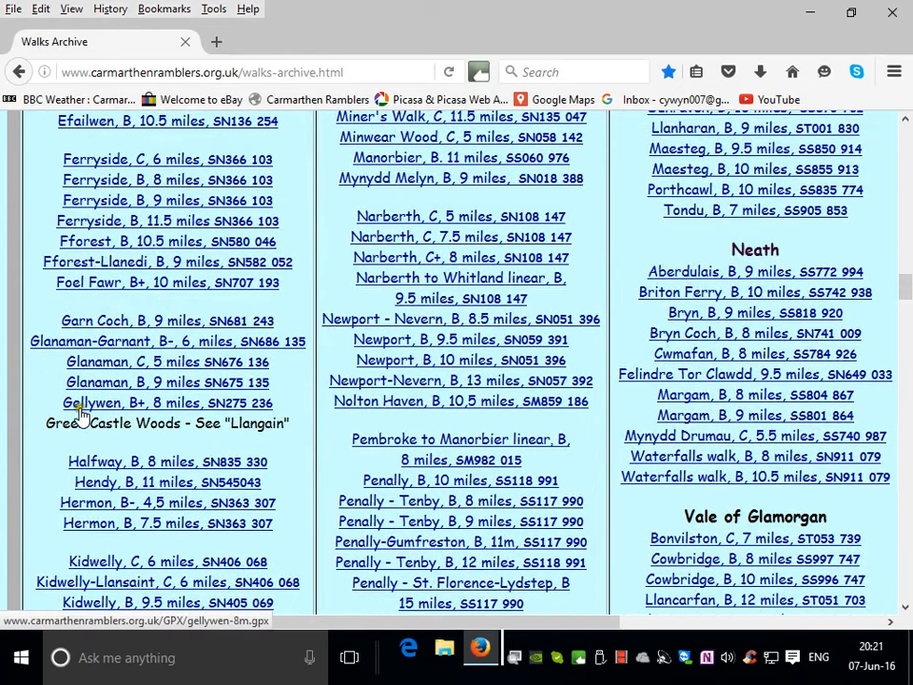
right_click(203, 406)
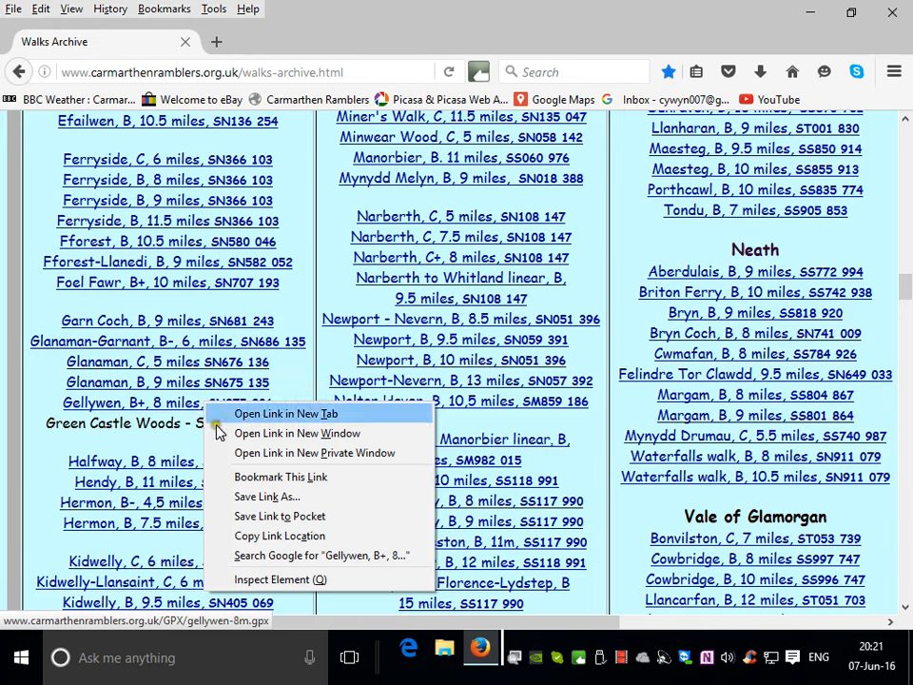
left_click(256, 502)
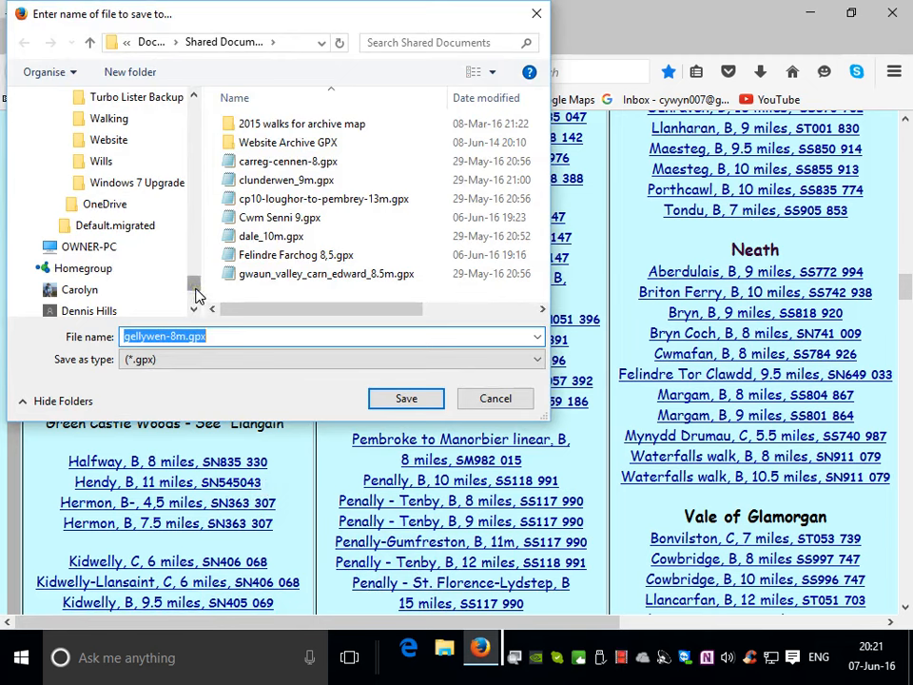
left_click_drag(195, 290, 206, 112)
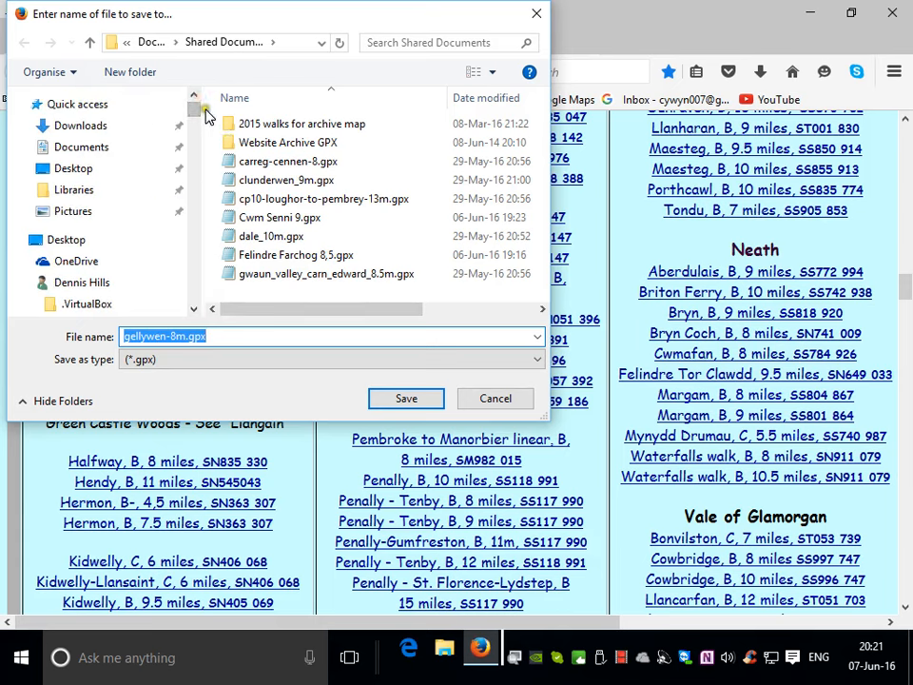
left_click(67, 169)
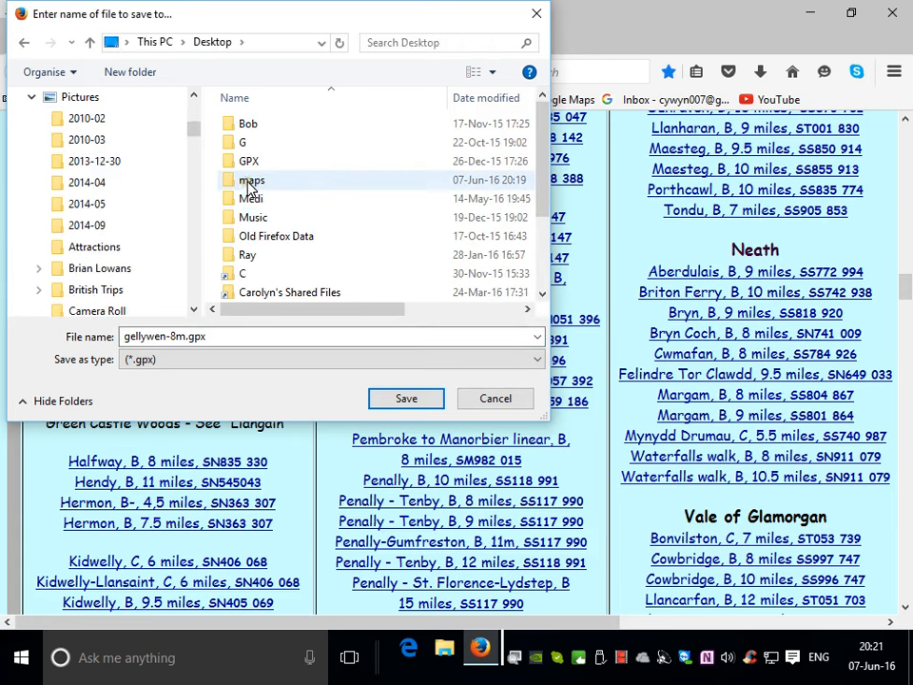
double_click(249, 182)
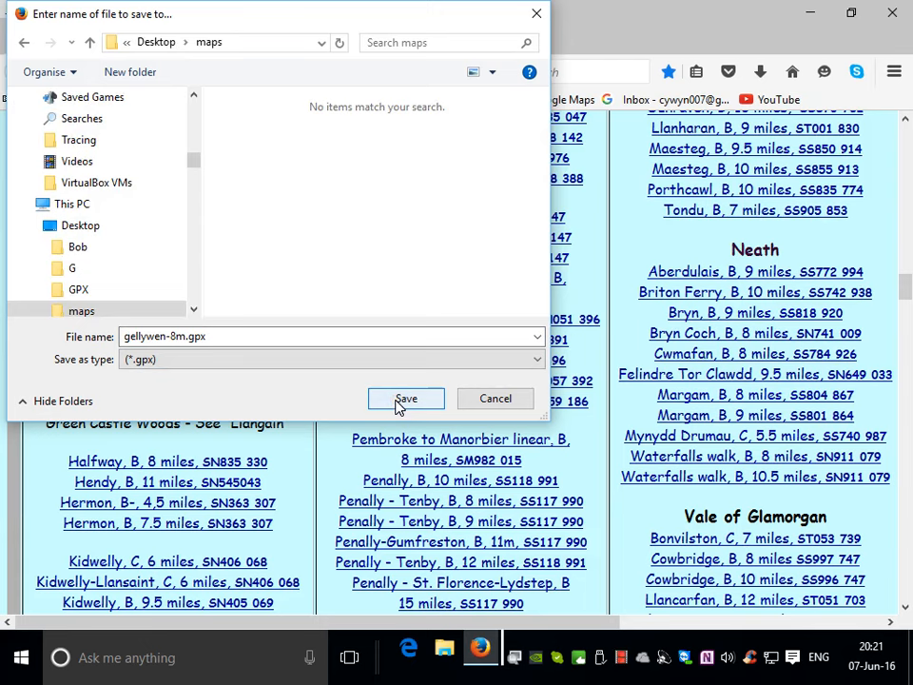
left_click(405, 399)
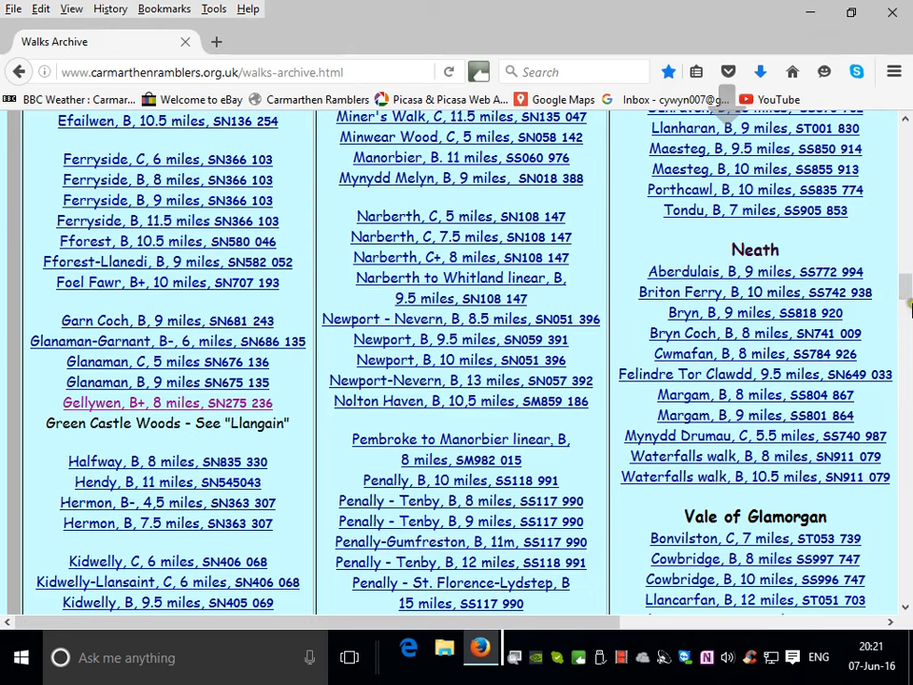
Step: Open the Ramblers site's Useful Links page, open Where's the Path in a new tab and switch to it
scroll(908, 279, "up", 3)
left_click_drag(908, 279, 908, 147)
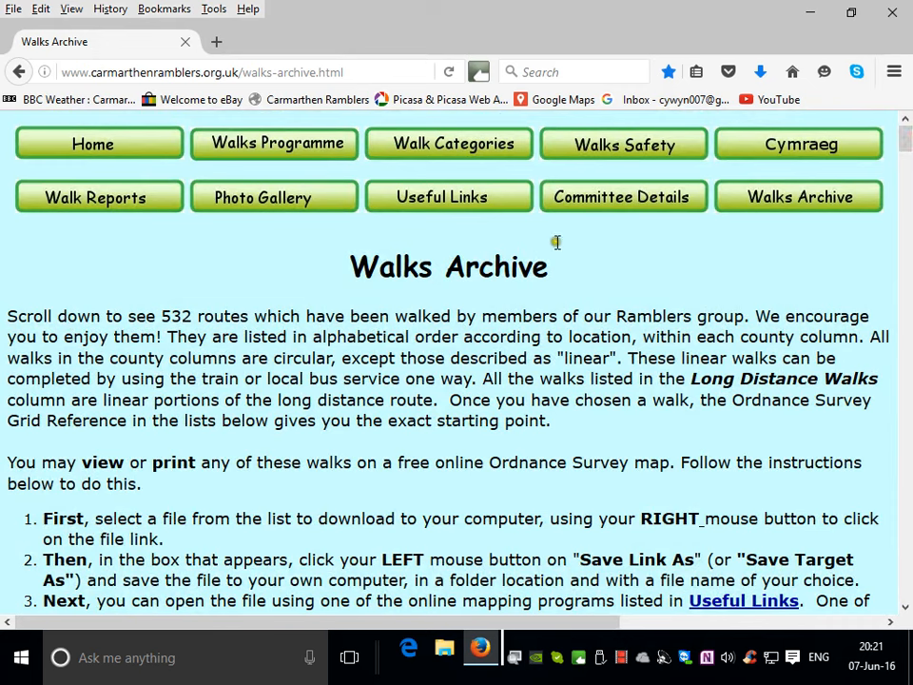
left_click(446, 204)
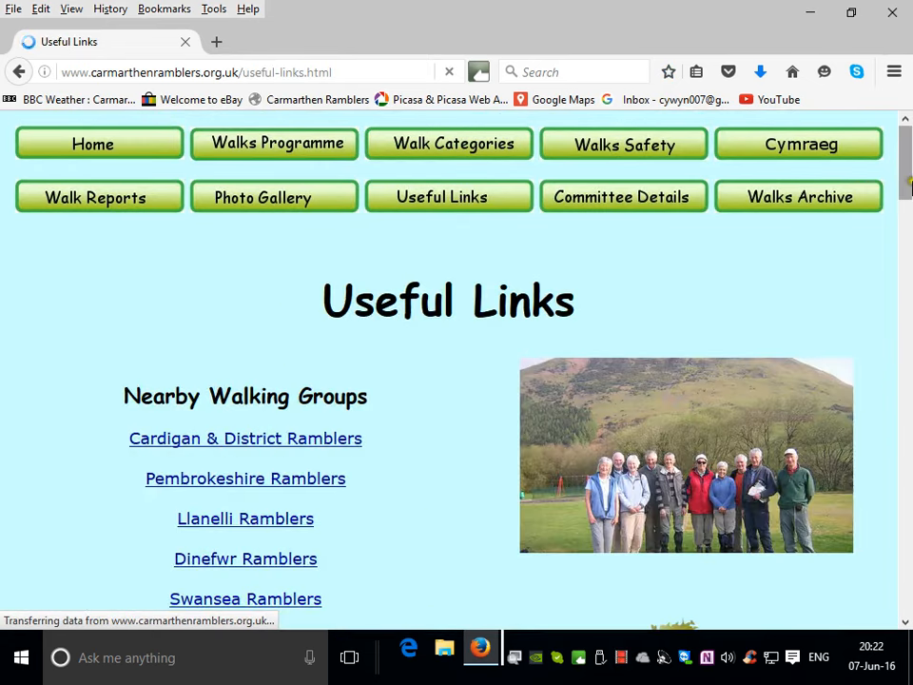
left_click_drag(907, 186, 870, 431)
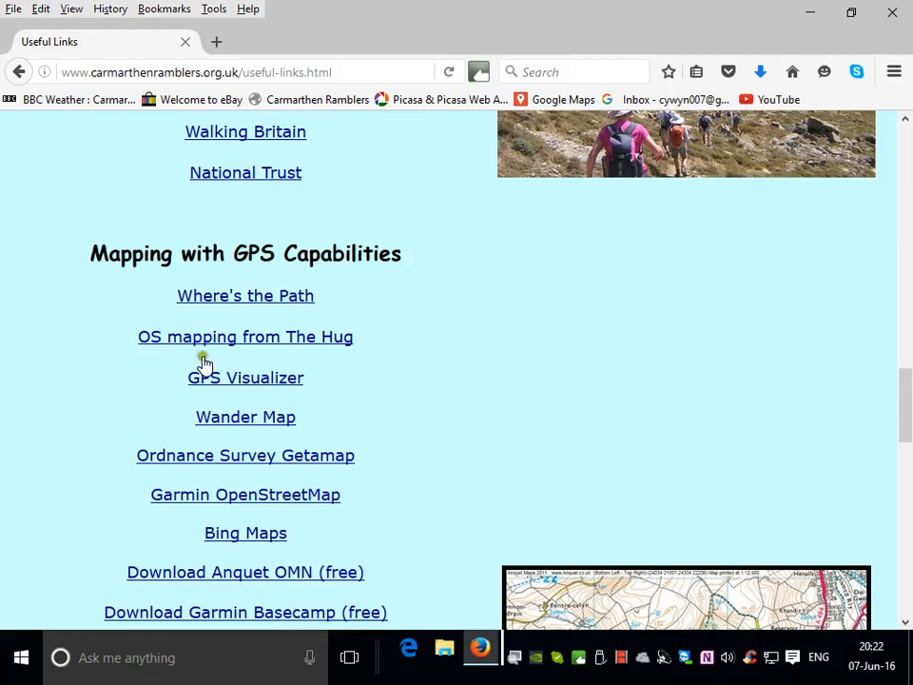
right_click(264, 300)
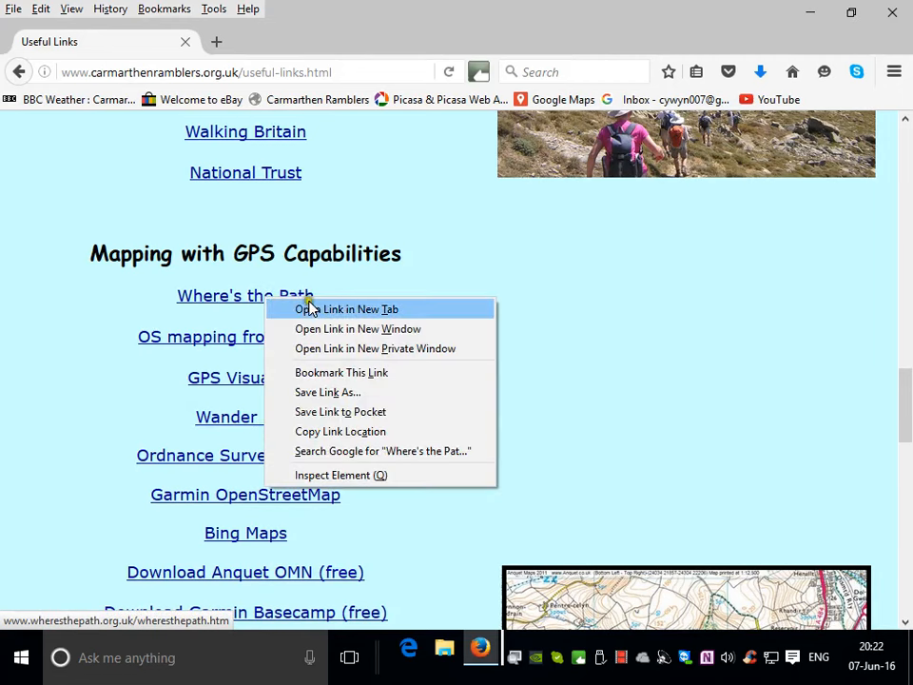
left_click(348, 310)
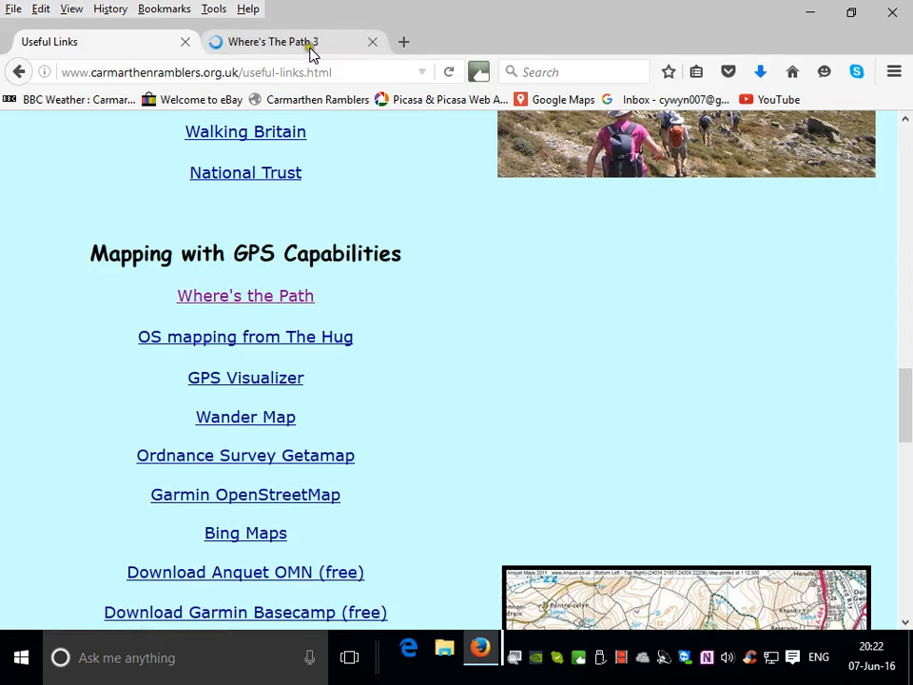
left_click(312, 42)
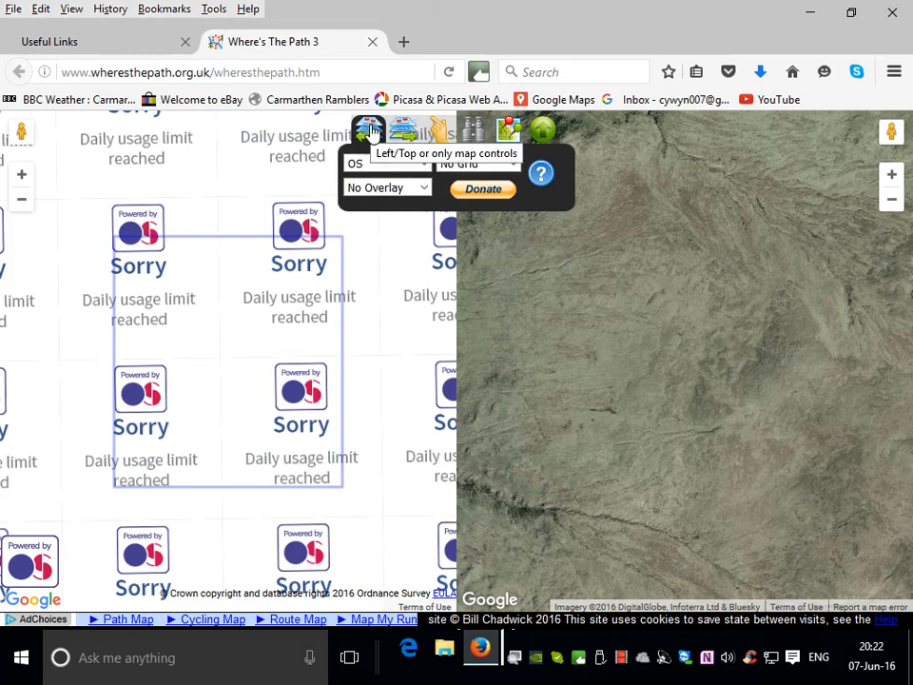
Step: Try Historical OS for the first map, and set its map type to Old 25K
left_click(425, 164)
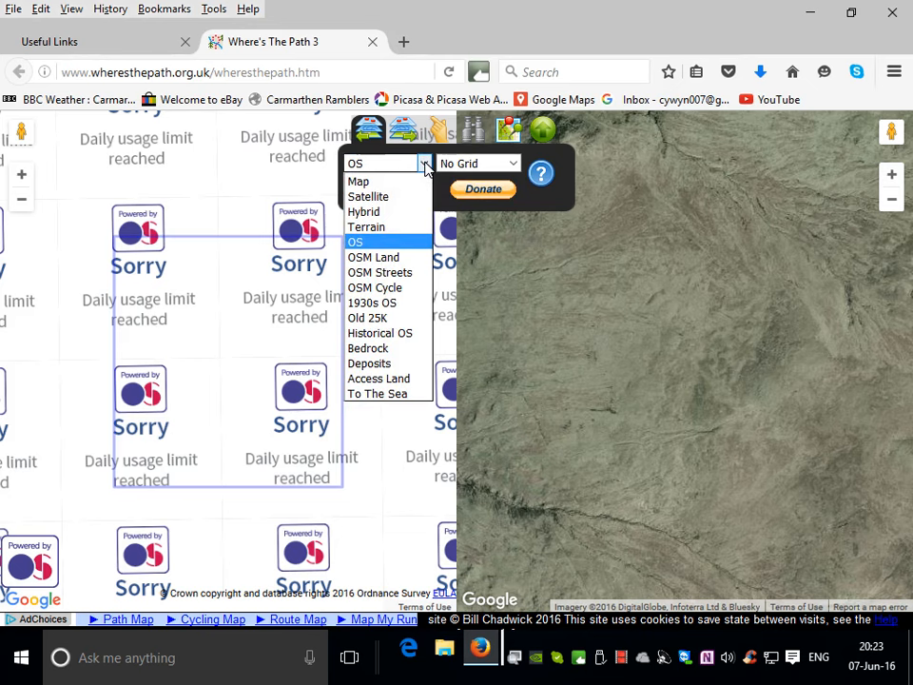
left_click(385, 334)
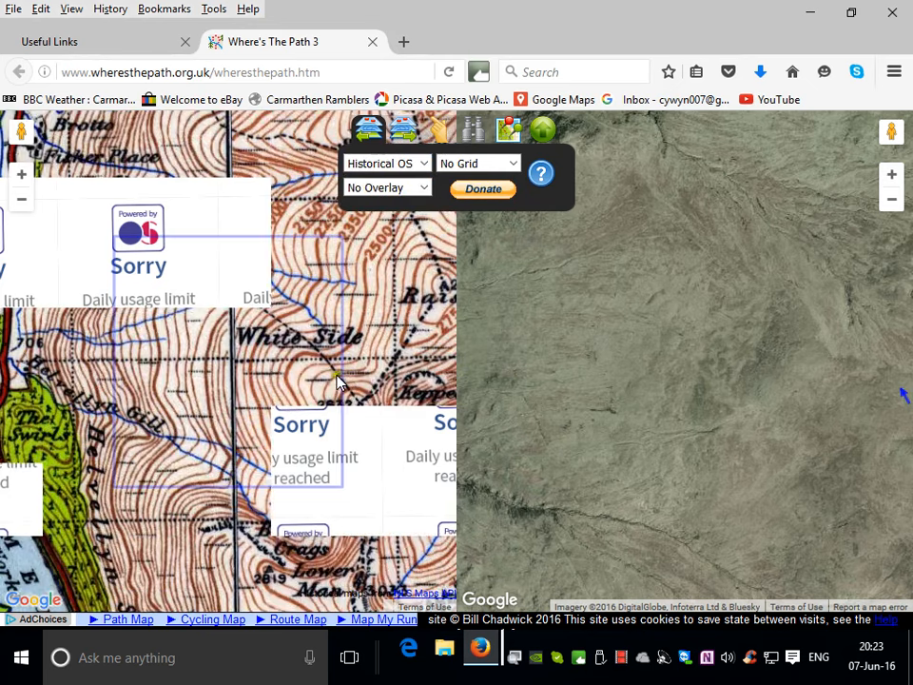
left_click(427, 164)
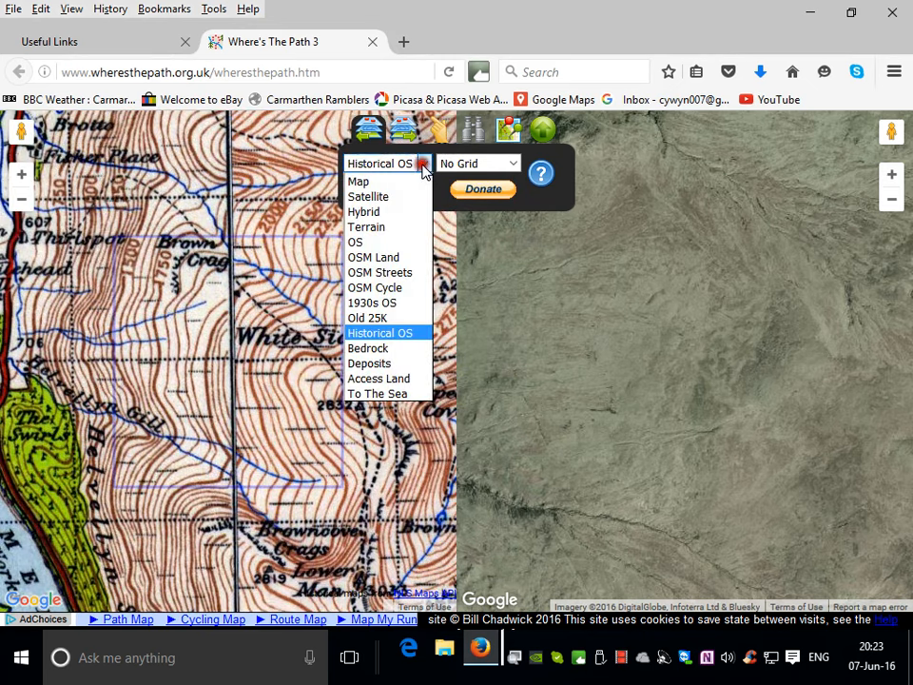
left_click(373, 318)
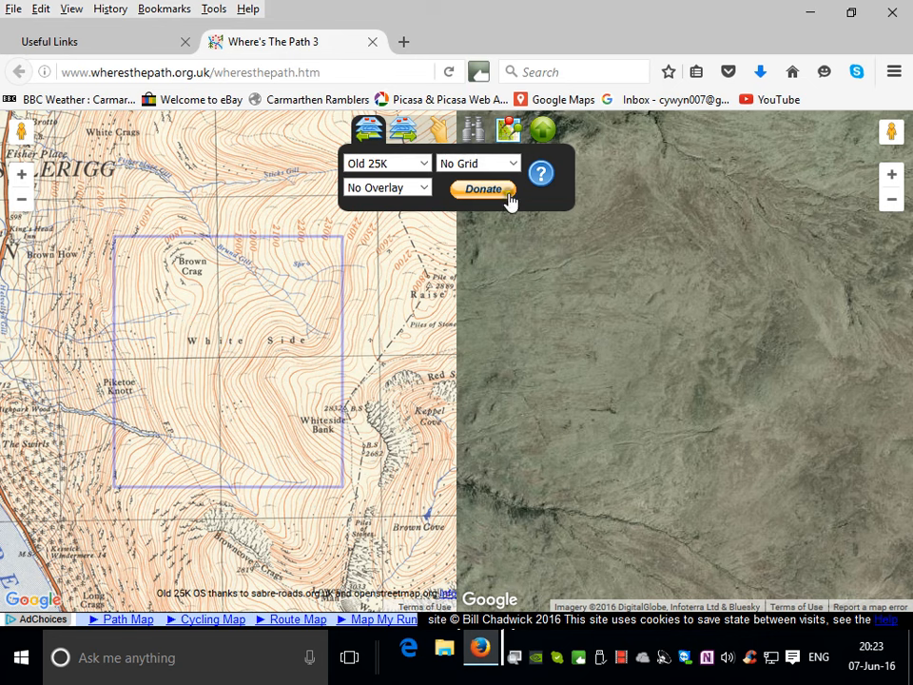
Step: Set the second map to Hide so that only the first map fills the page
left_click(404, 136)
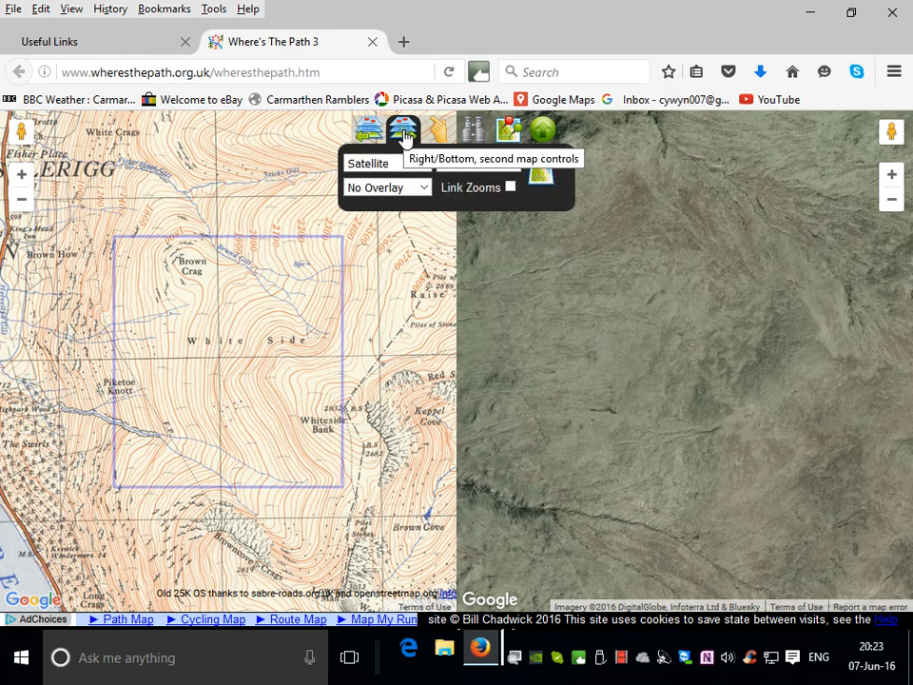
left_click(424, 164)
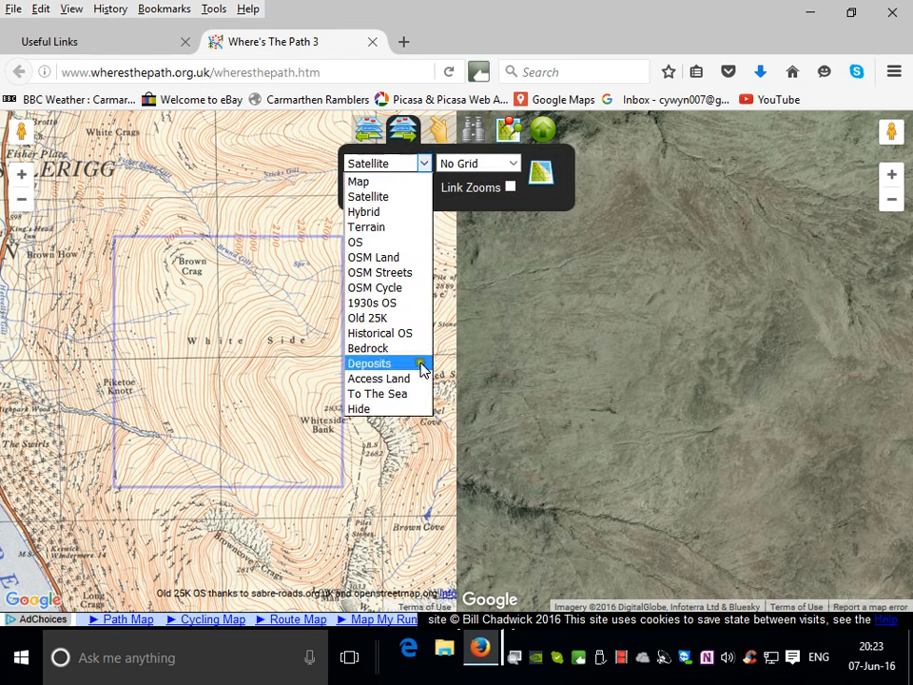
left_click(377, 409)
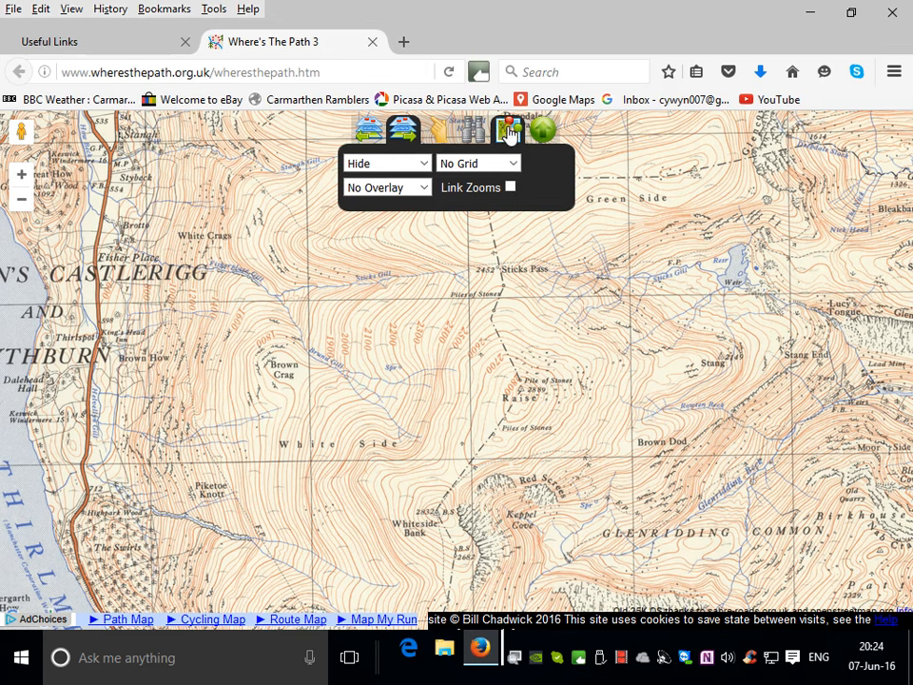
Step: Open the route import and export window and set the import source to File
left_click(506, 130)
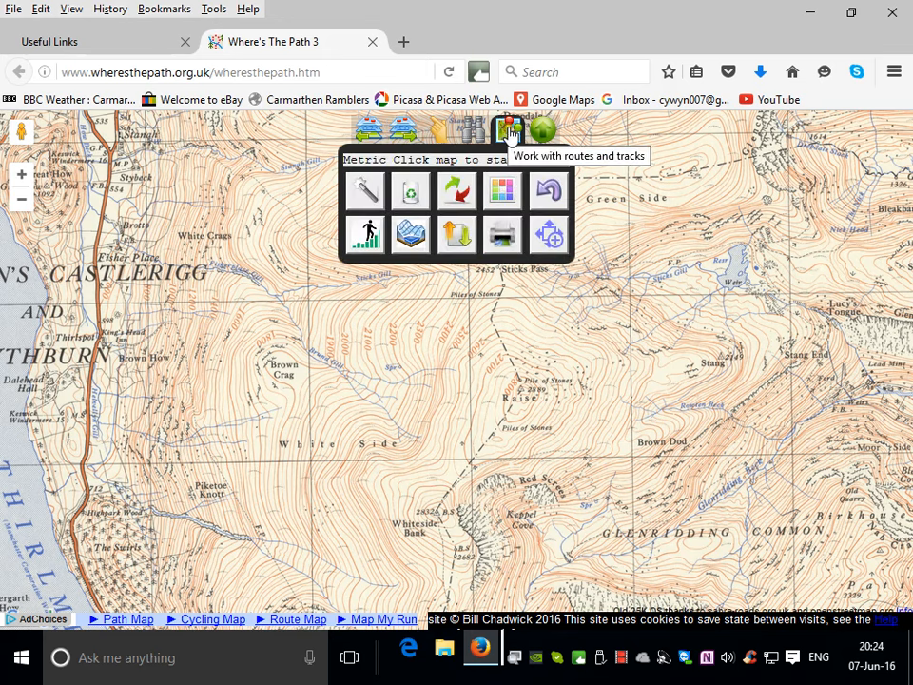
left_click(457, 241)
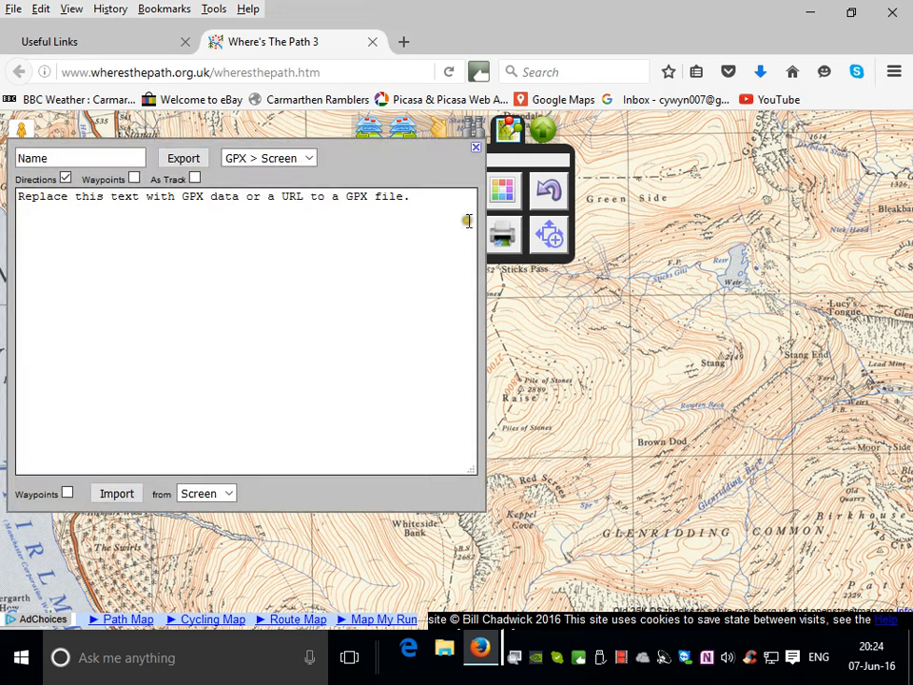
left_click(118, 497)
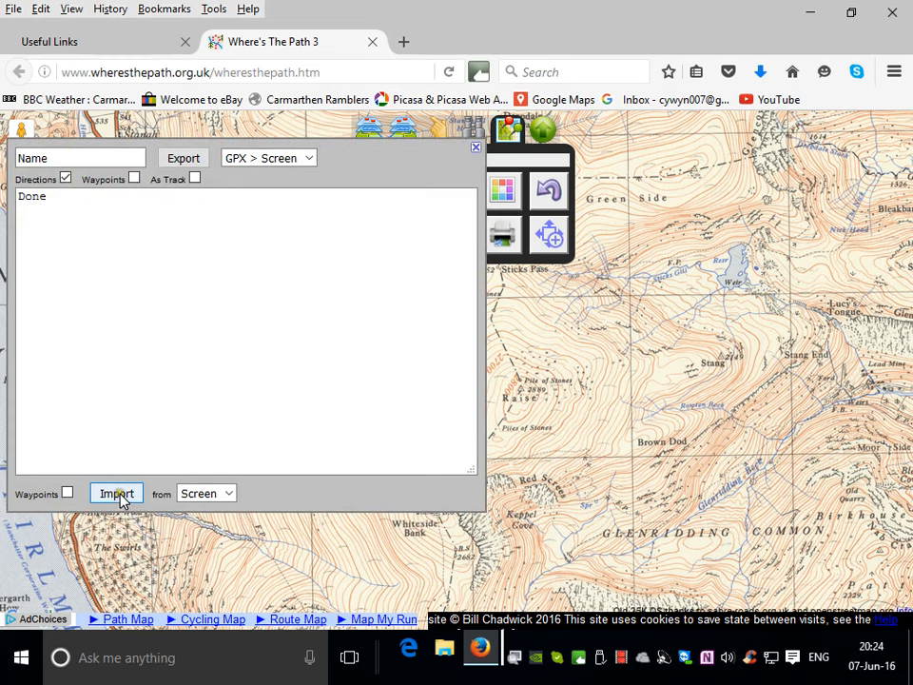
left_click(228, 494)
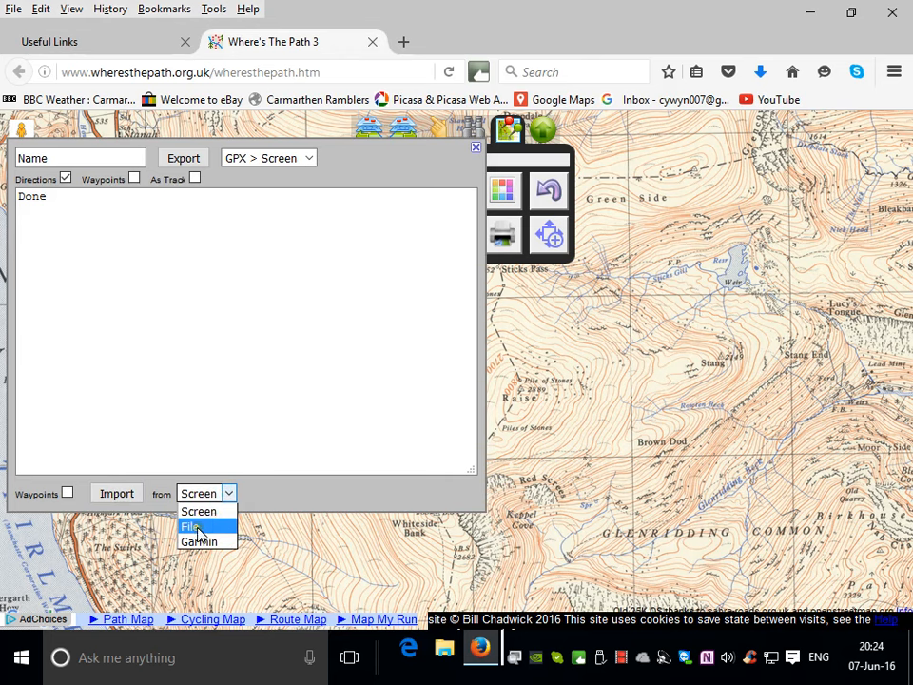
left_click(197, 527)
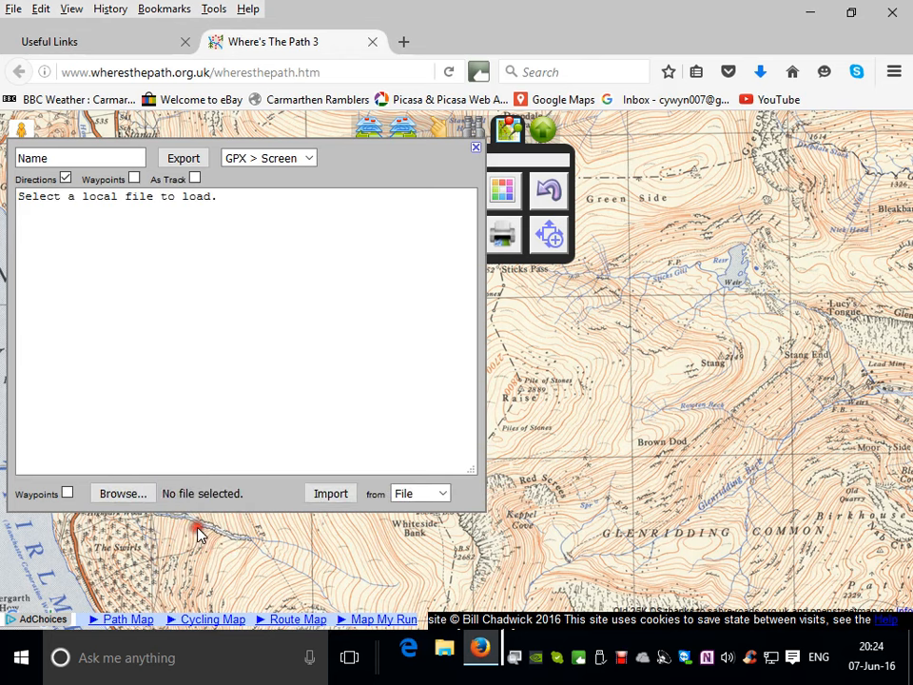
Step: Import gellywen-8m.gpx from the desktop's maps folder and close the import window
left_click(123, 495)
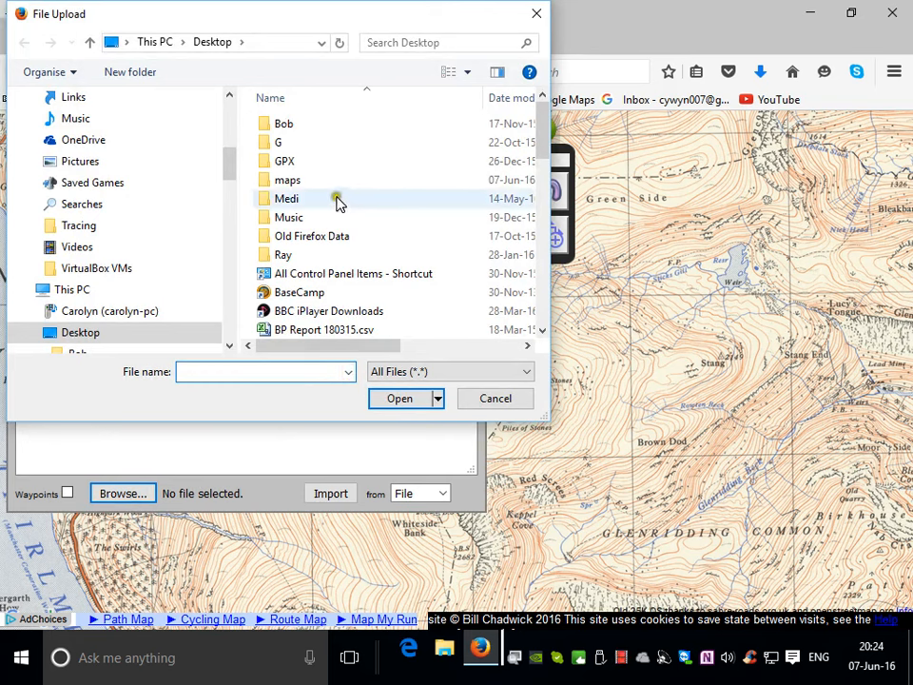
double_click(289, 181)
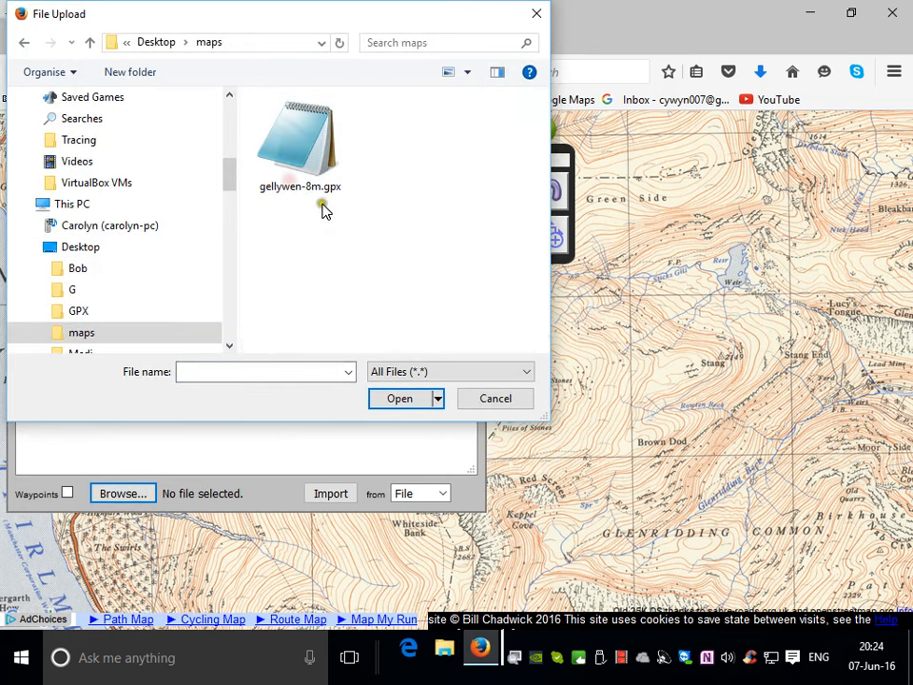
left_click(305, 157)
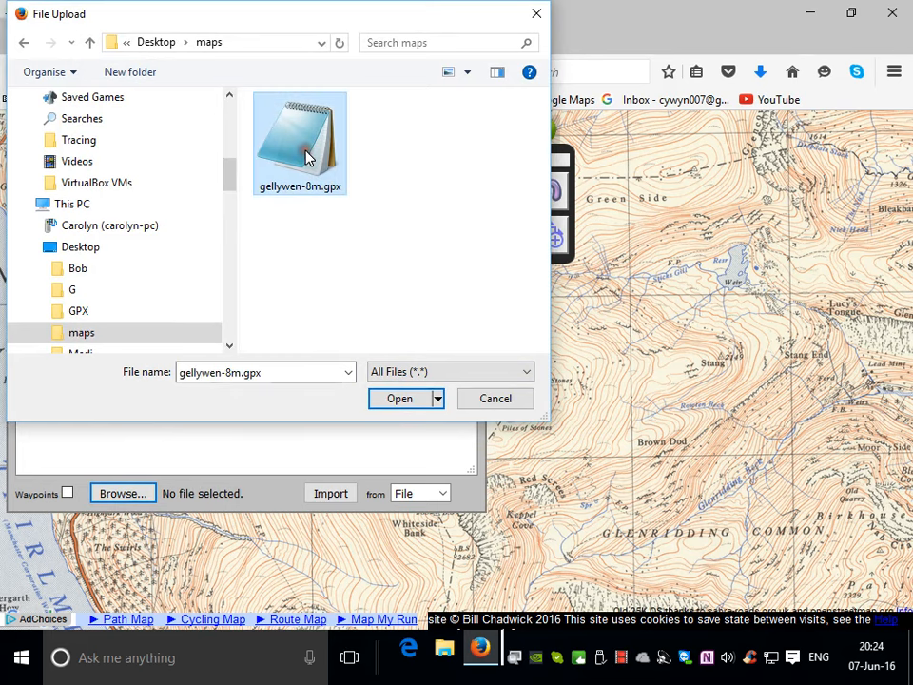
left_click(414, 402)
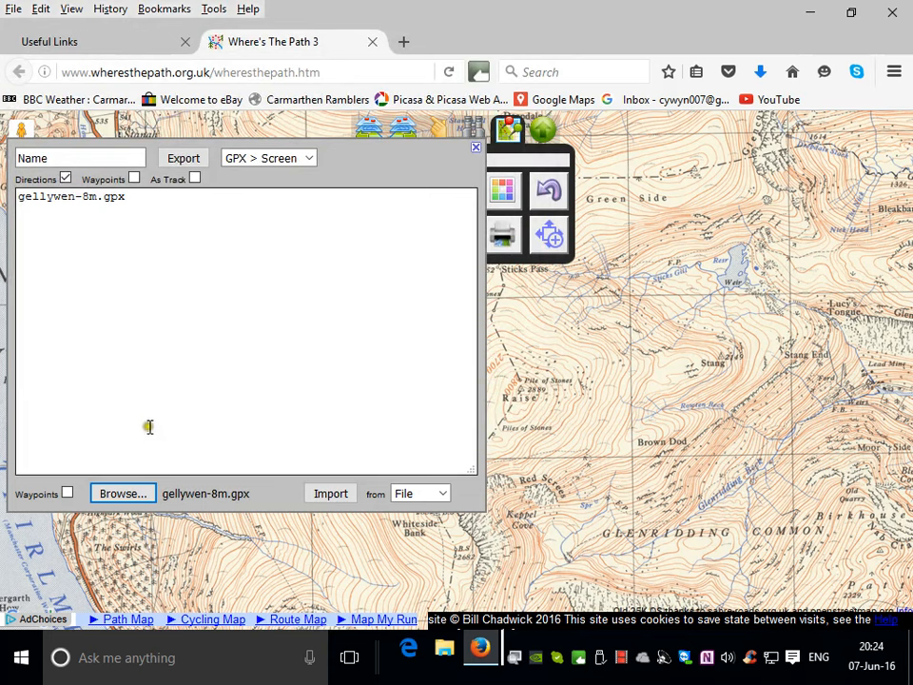
left_click(331, 494)
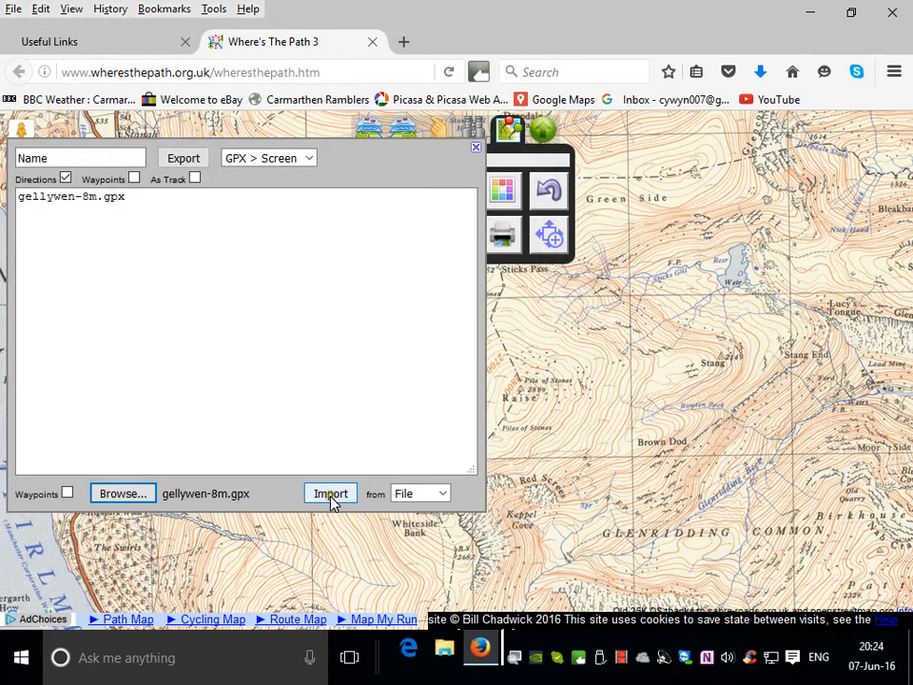
left_click(331, 494)
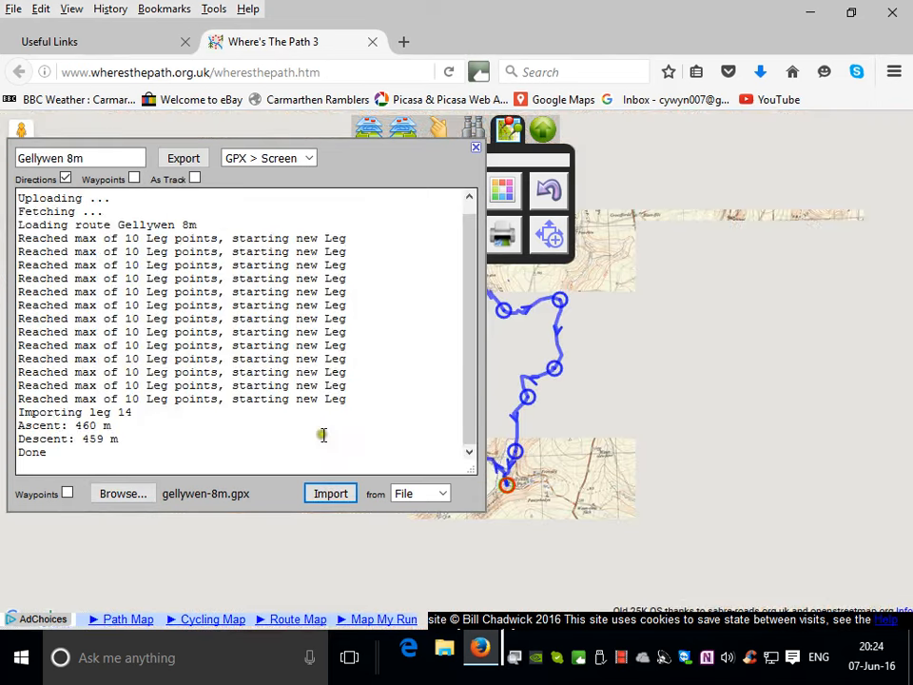
left_click(476, 147)
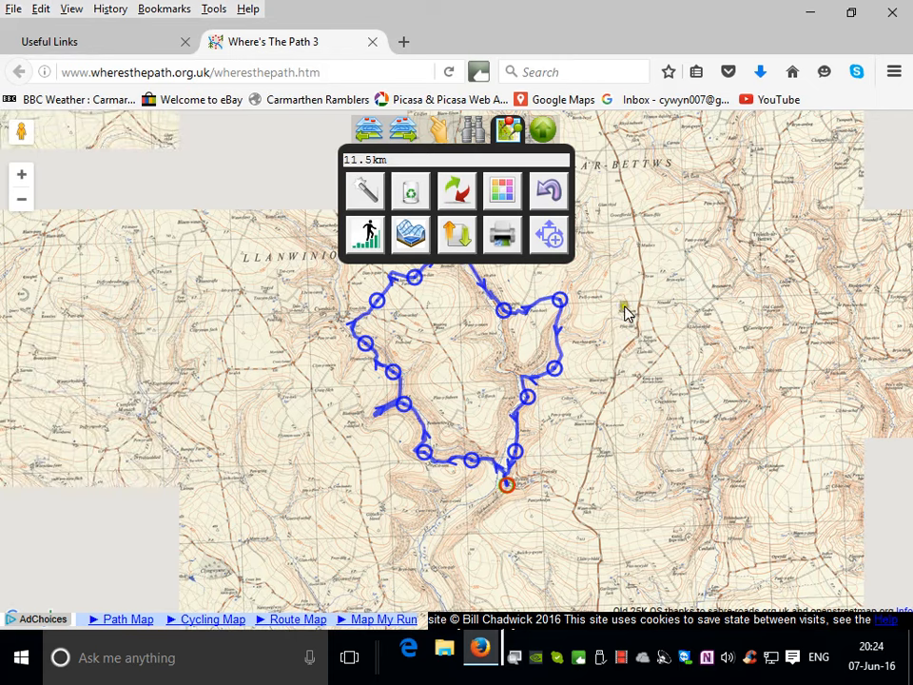
Step: Cycle the imported route's colour style to a black line without the blue leg markers
left_click_drag(646, 319, 626, 370)
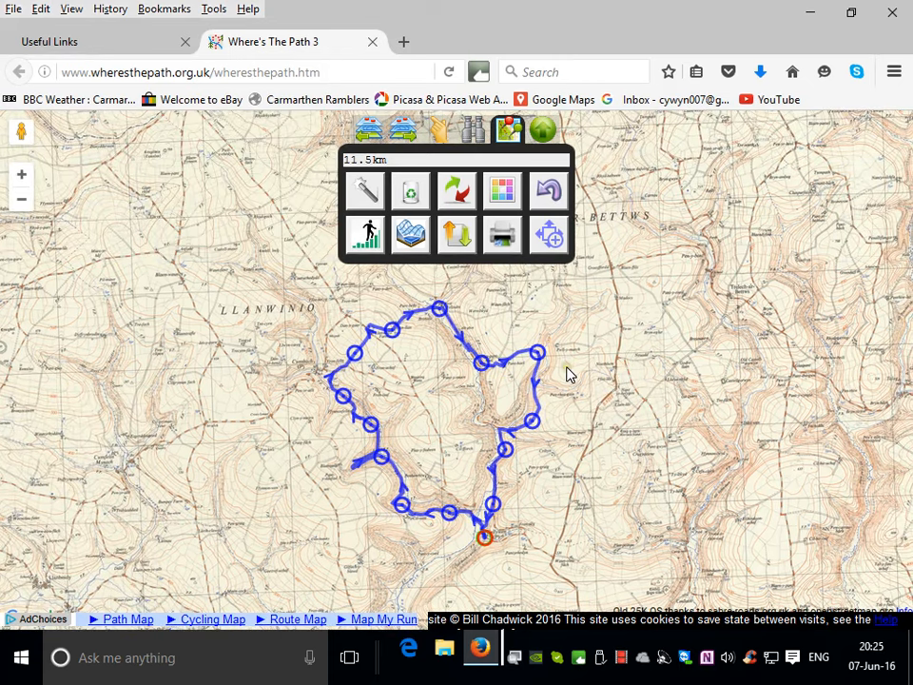
left_click(555, 302)
mouse_move(546, 311)
left_mouse_down()
mouse_move(559, 341)
mouse_move(546, 409)
left_mouse_up()
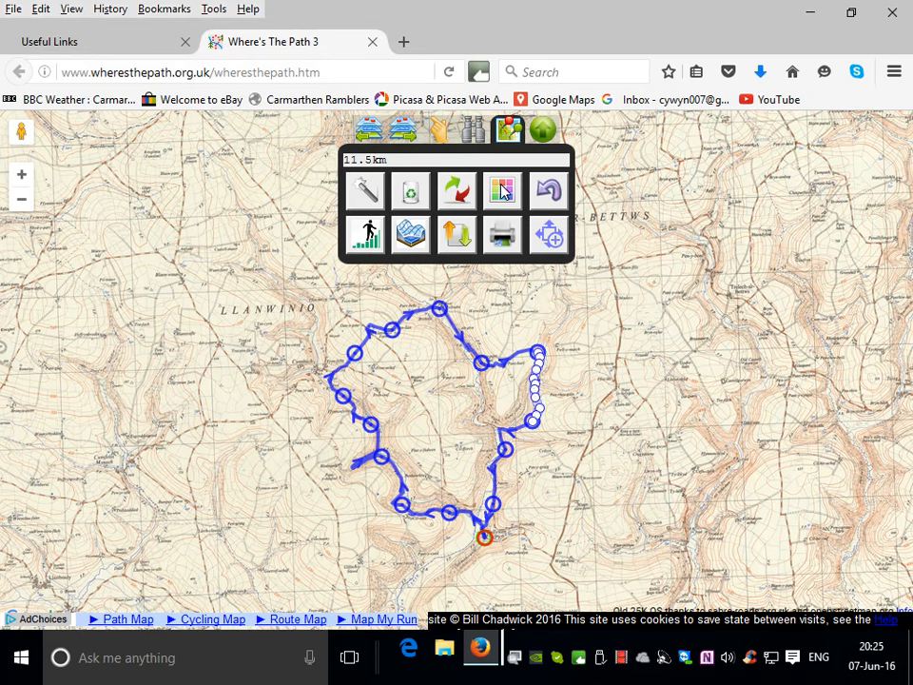
left_click(503, 193)
left_click(503, 193)
left_click(503, 192)
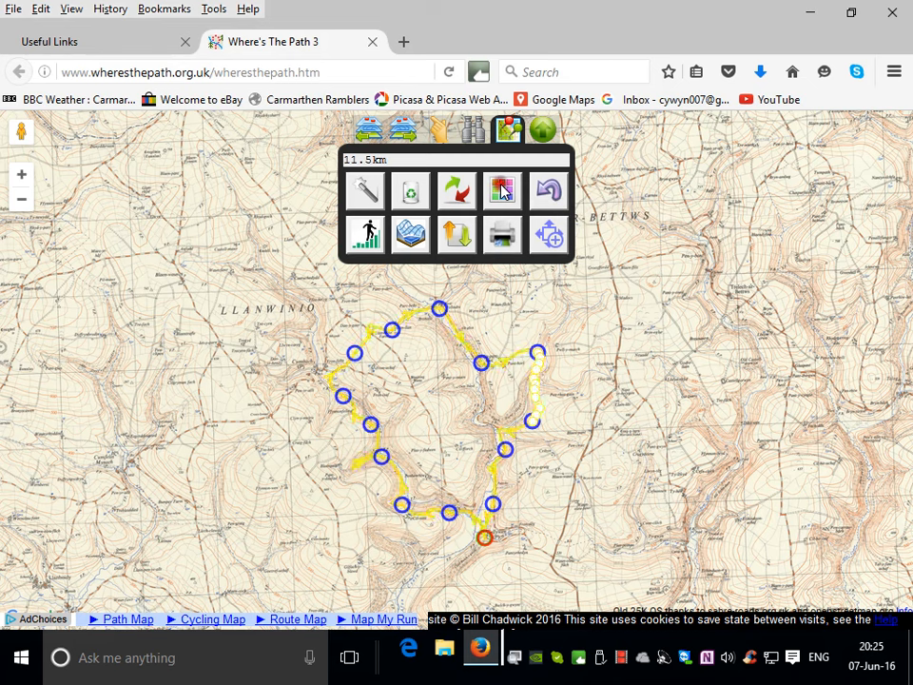
left_click(503, 192)
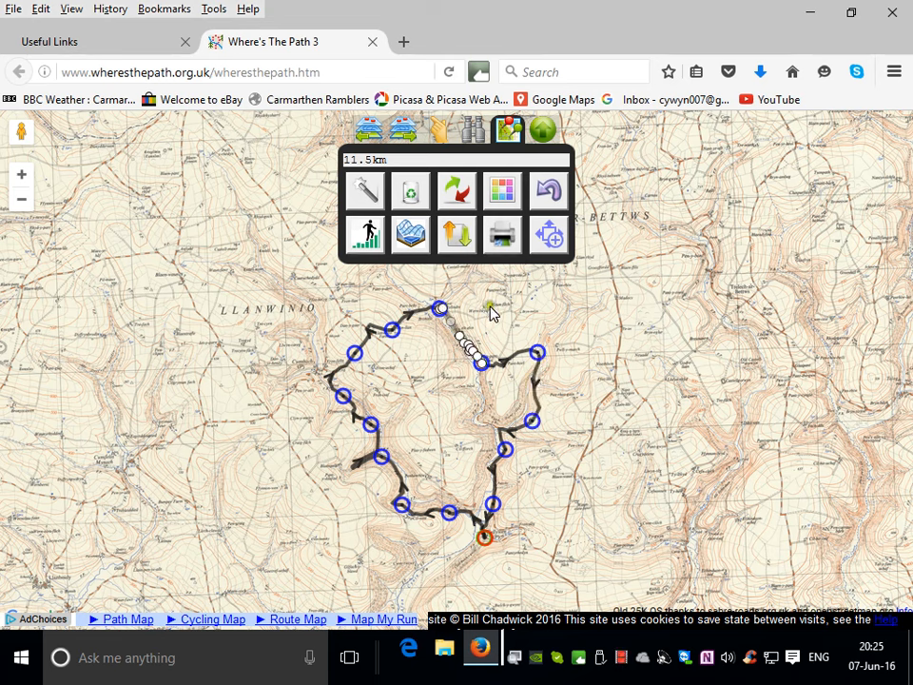
left_click(505, 195)
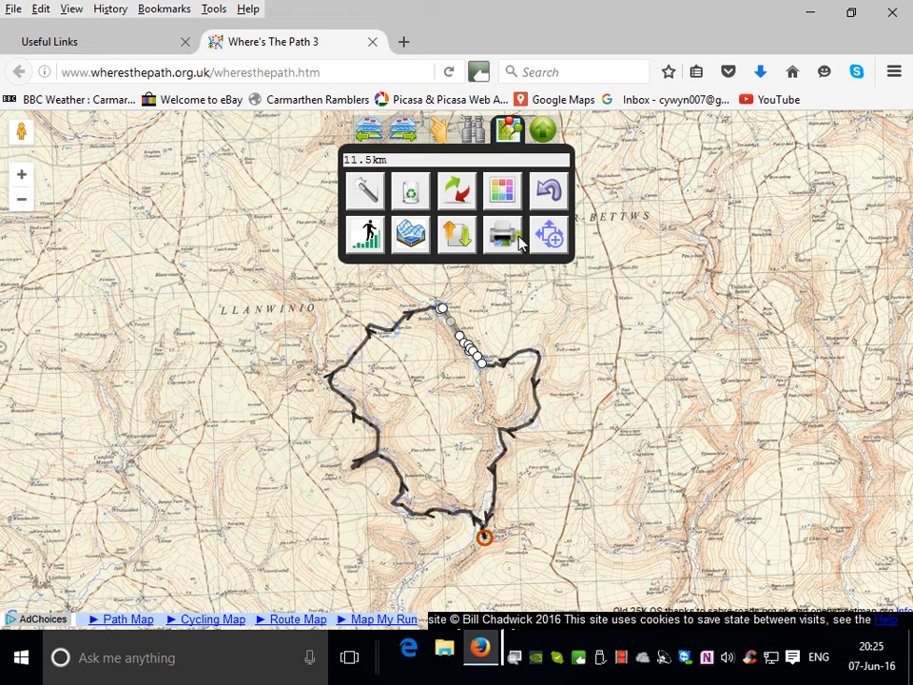
Step: Toggle the mode for adding route points and undo the stray straight leg drawn northeast of the walk
left_click(594, 320)
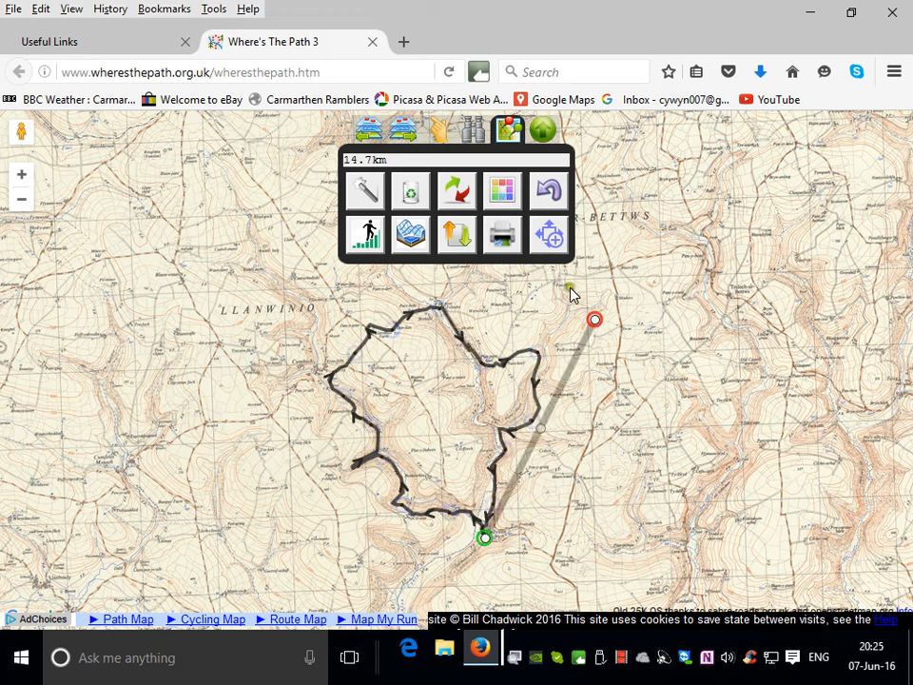
left_click(548, 242)
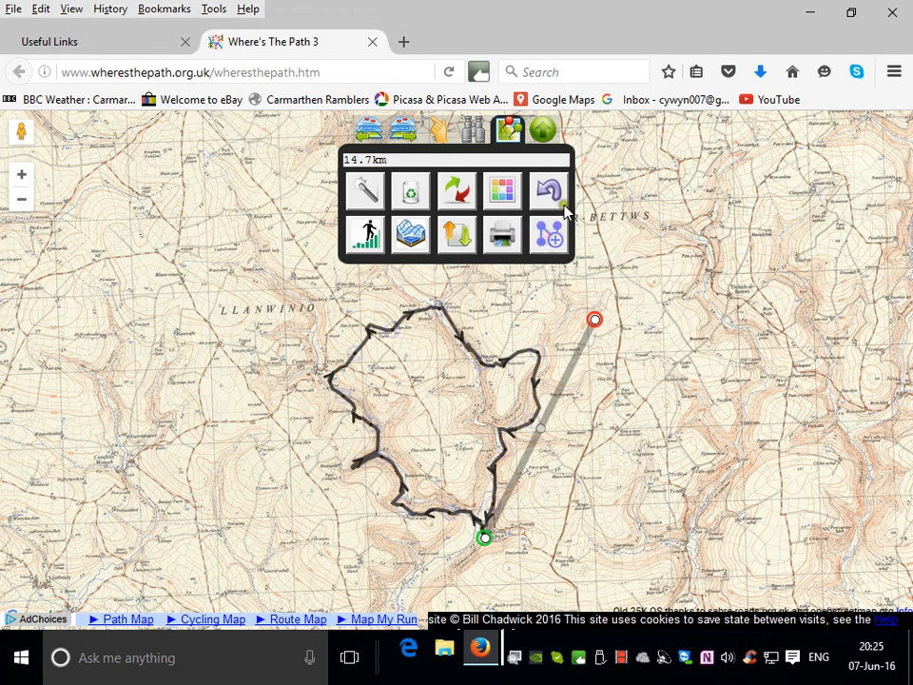
left_click(548, 190)
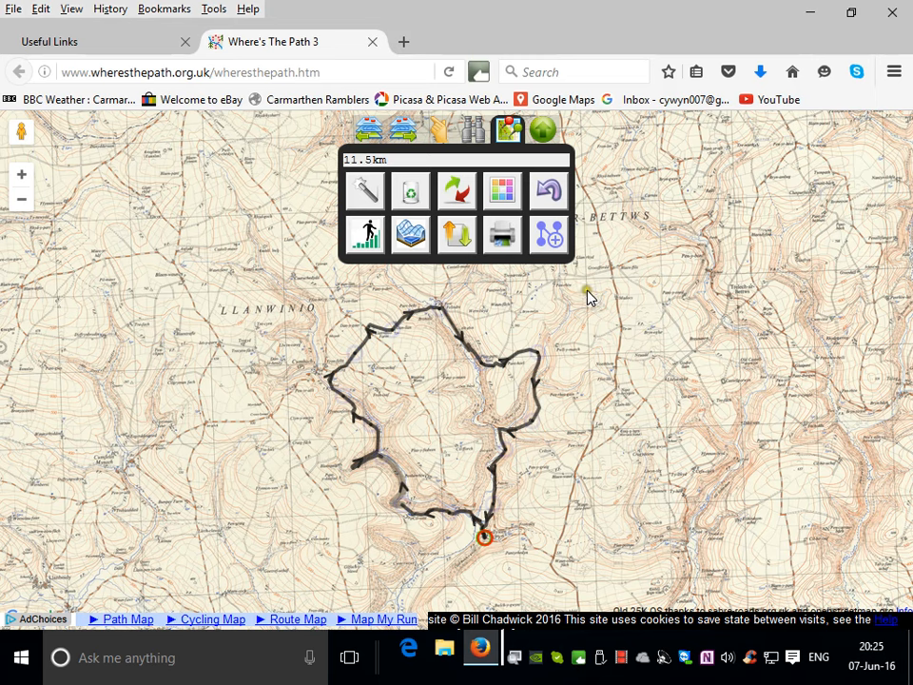
Step: Hide the route tools and frame the whole Gellywen walk at a closer zoom in full-screen view
left_click(542, 135)
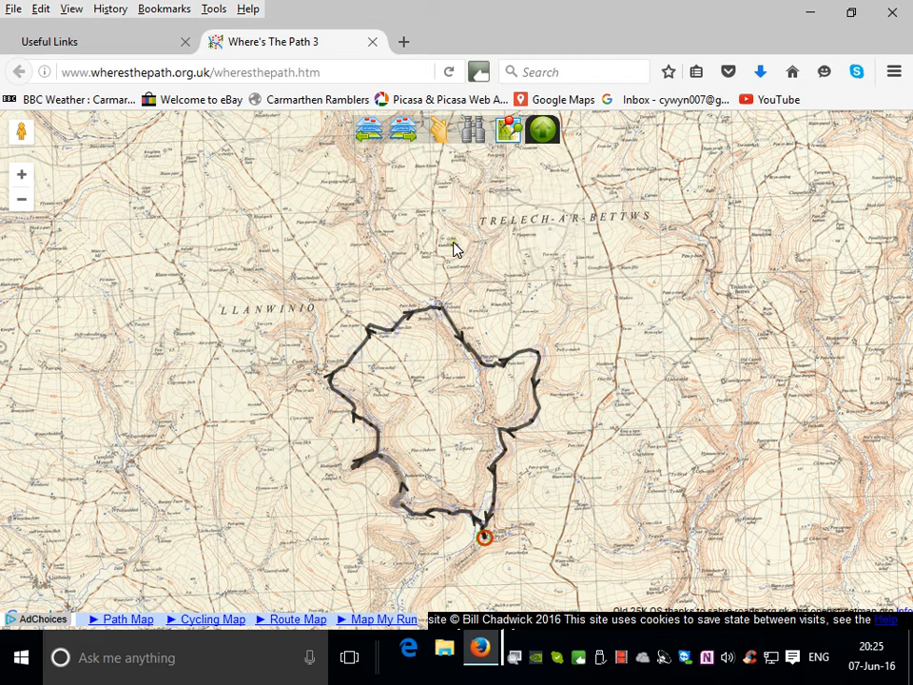
left_click(21, 201)
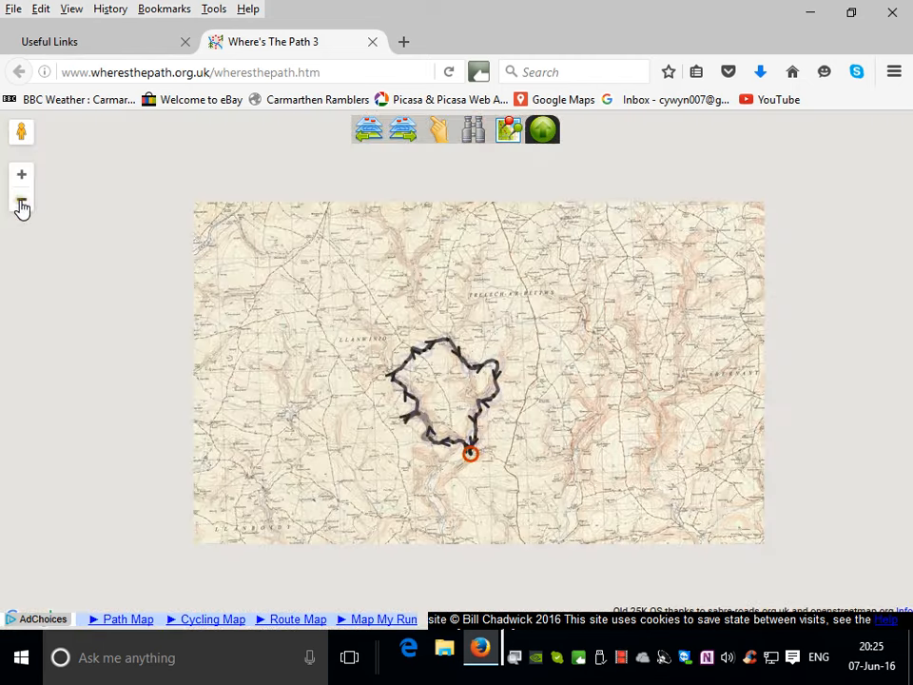
left_click(21, 177)
left_click(21, 177)
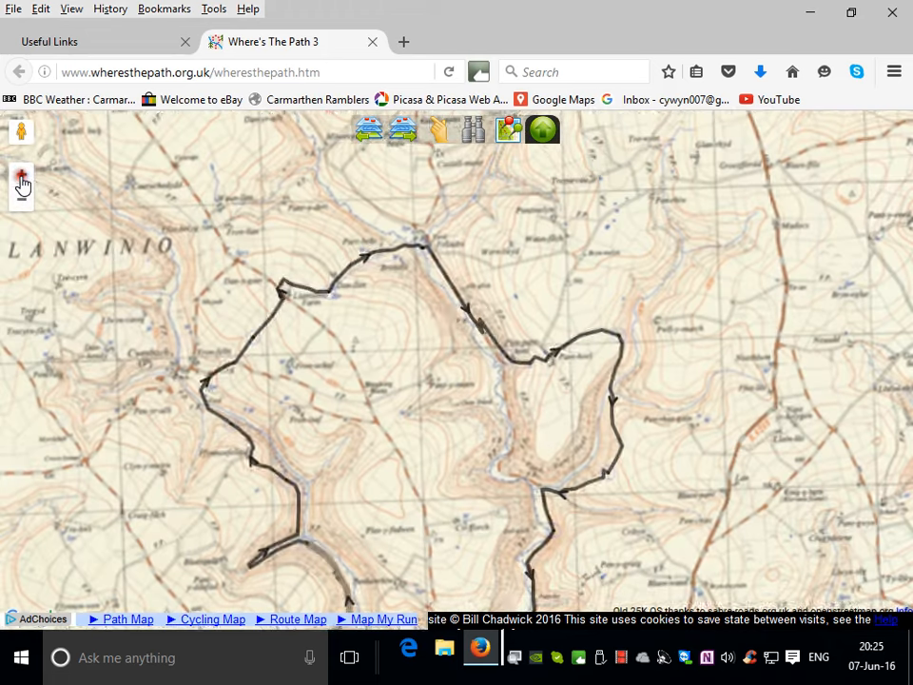
left_click_drag(632, 323, 710, 216)
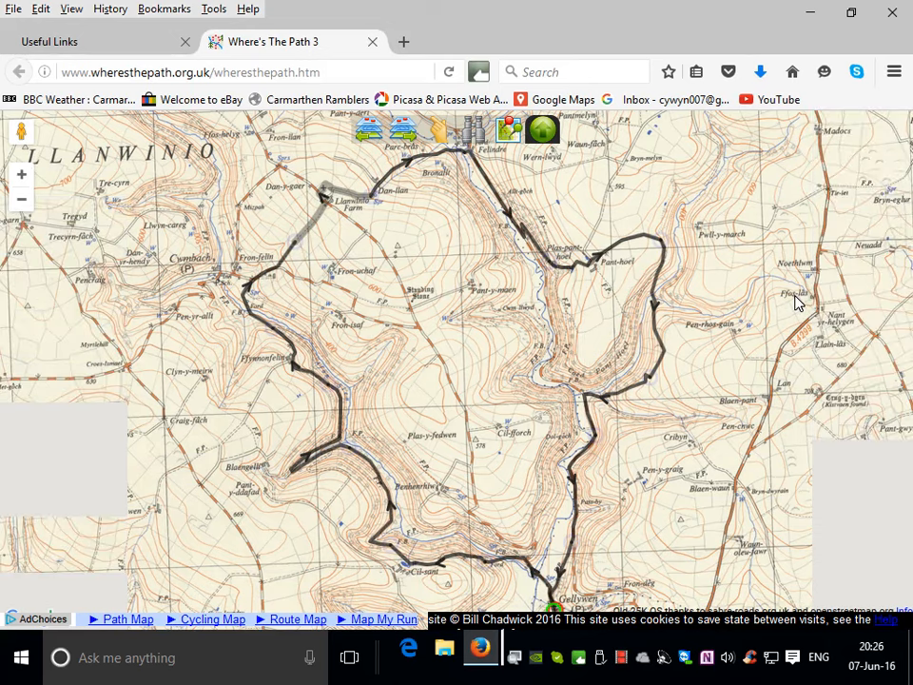
key("F11")
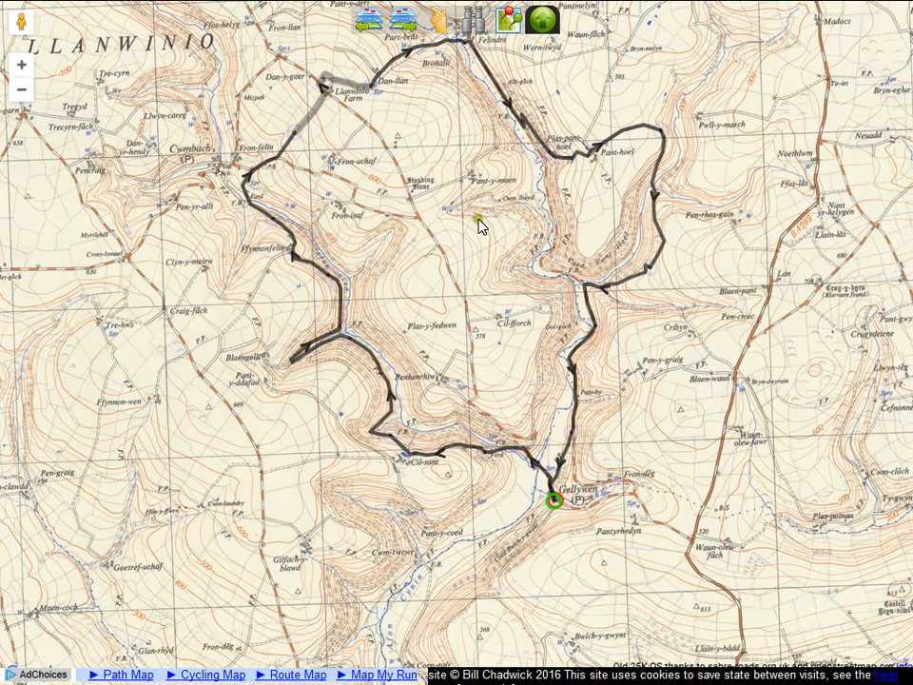
left_click_drag(480, 226, 474, 296)
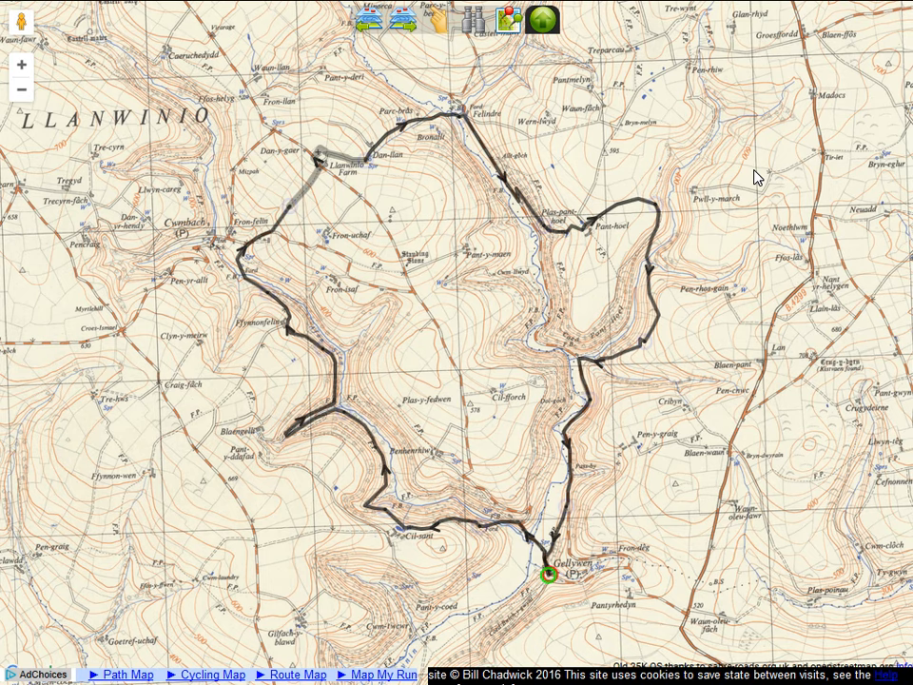
Step: Leave full screen, minimise the browser and launch Snipping Tool from the desktop with Rectangular Snip selected, cancelling the capture it starts
key("F11")
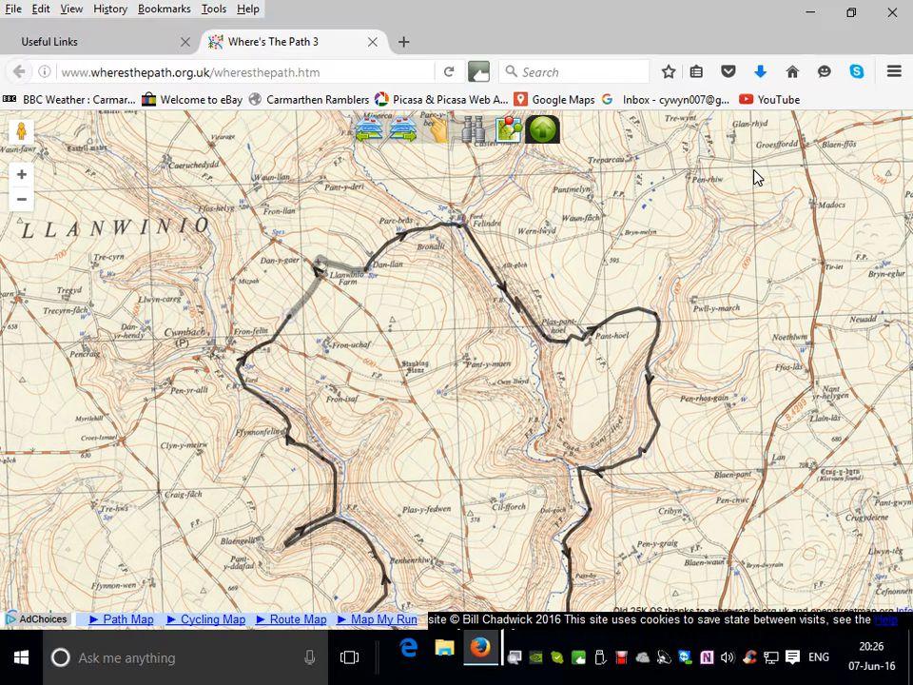
left_click(810, 11)
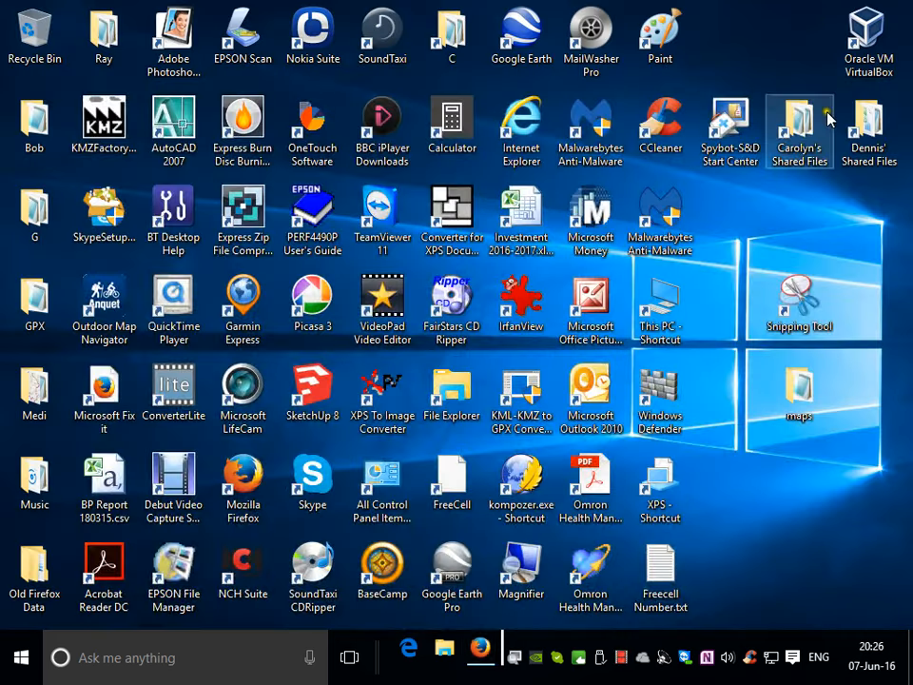
double_click(799, 298)
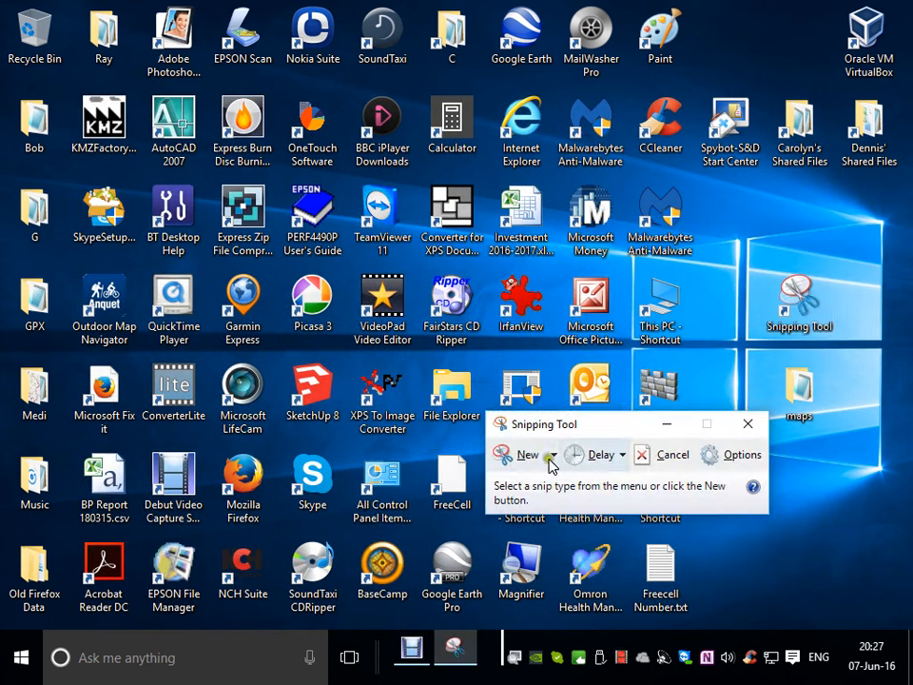
left_click(554, 457)
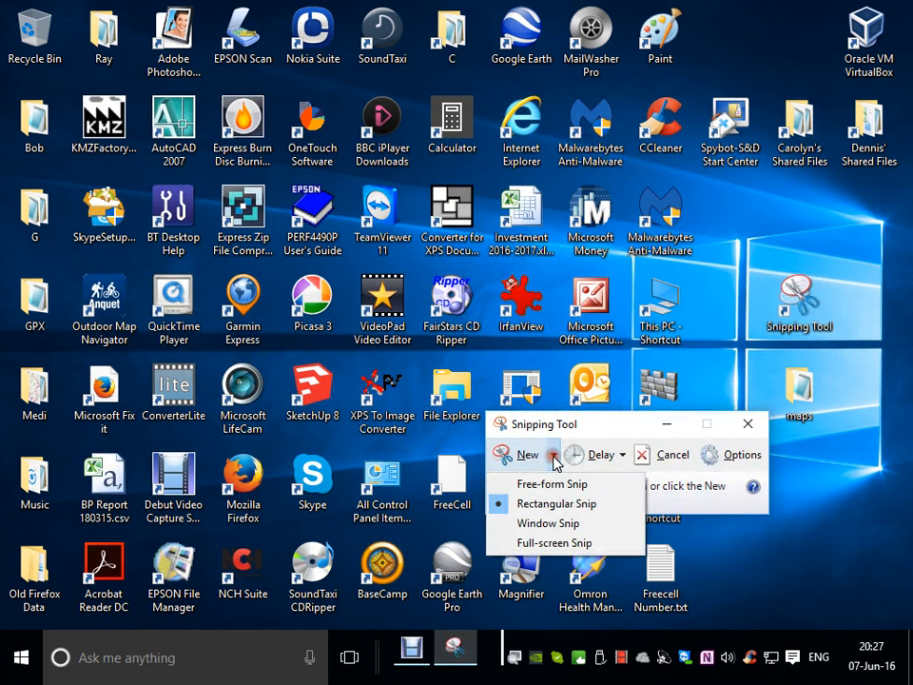
left_click(531, 503)
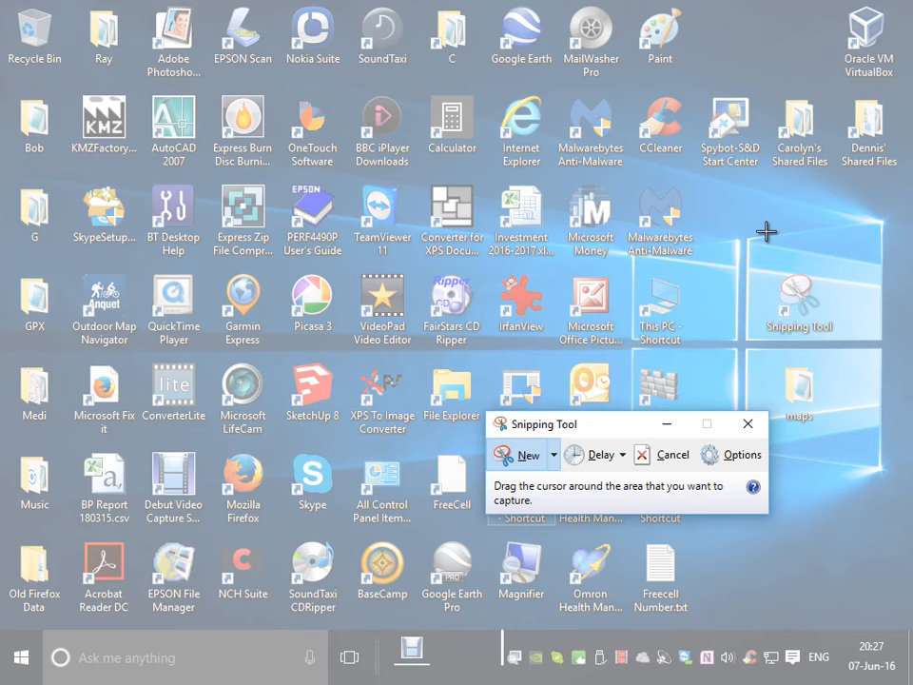
key("Escape")
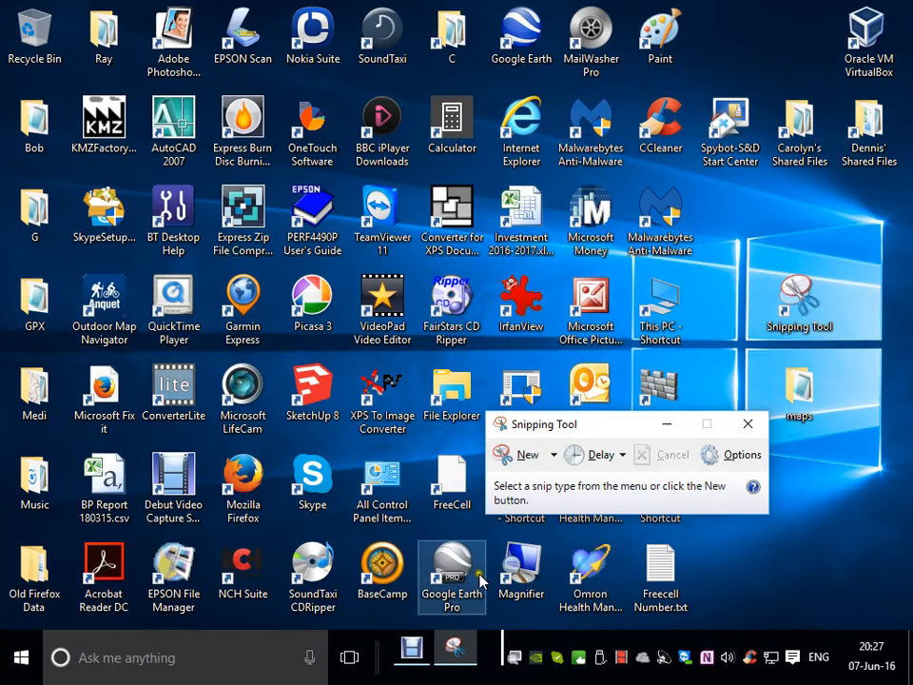
Step: Switch back to the browser window with the Gellywen route map and show it full screen
left_click(351, 658)
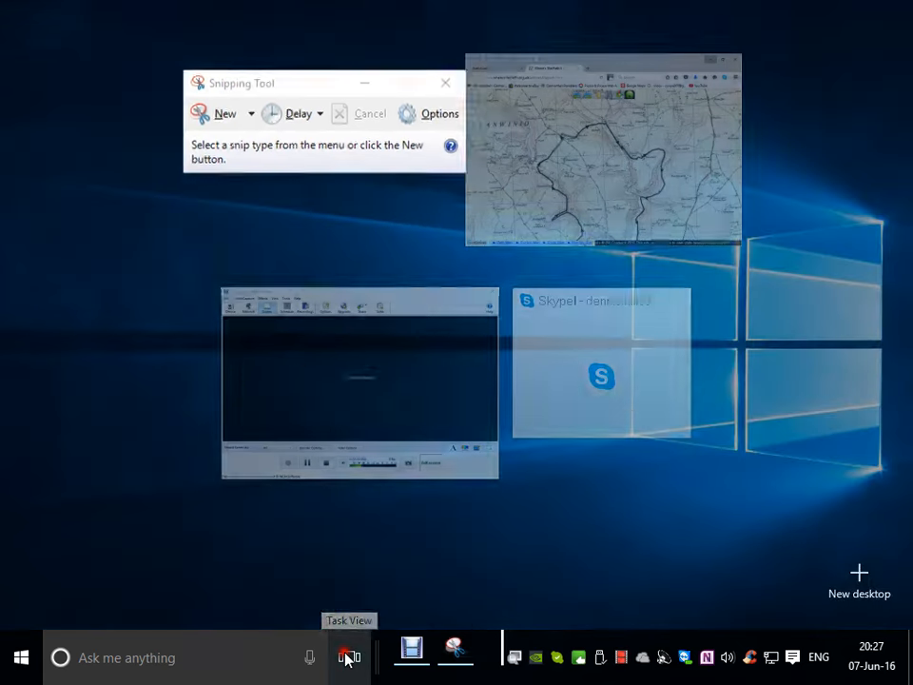
left_click(597, 141)
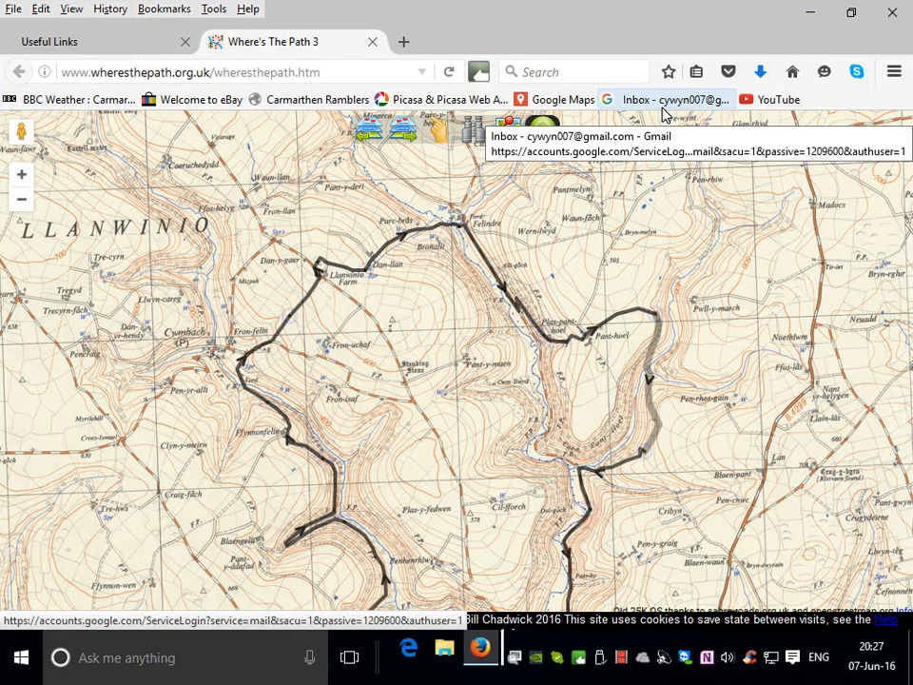
key("F11")
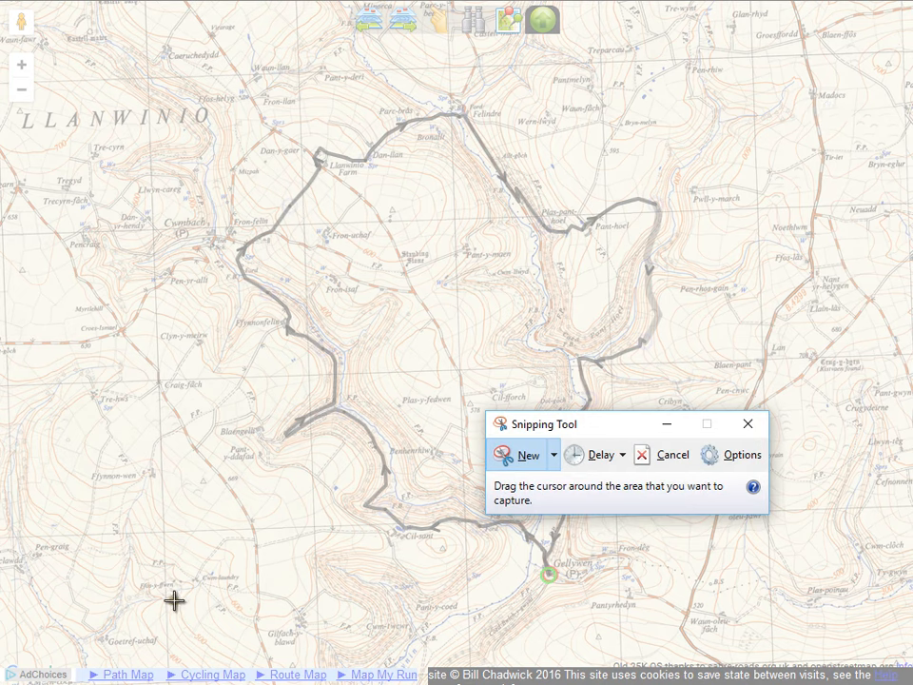
Step: Move the Snipping Tool window clear of the route and capture a rectangle about 616 x 578 pixels around the whole Gellywen walk
left_click_drag(632, 424, 51, 621)
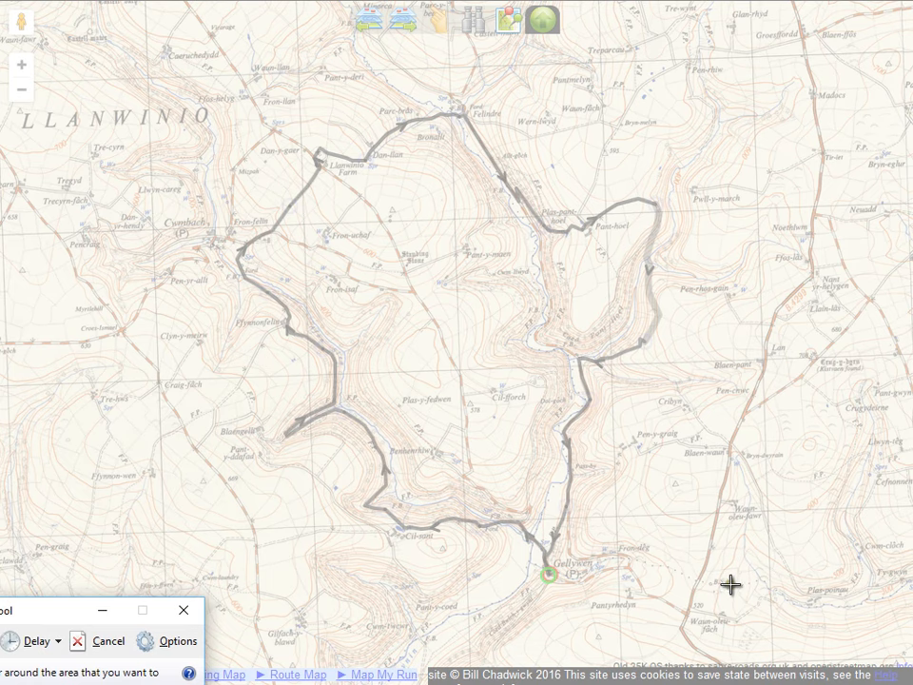
left_click_drag(723, 583, 175, 69)
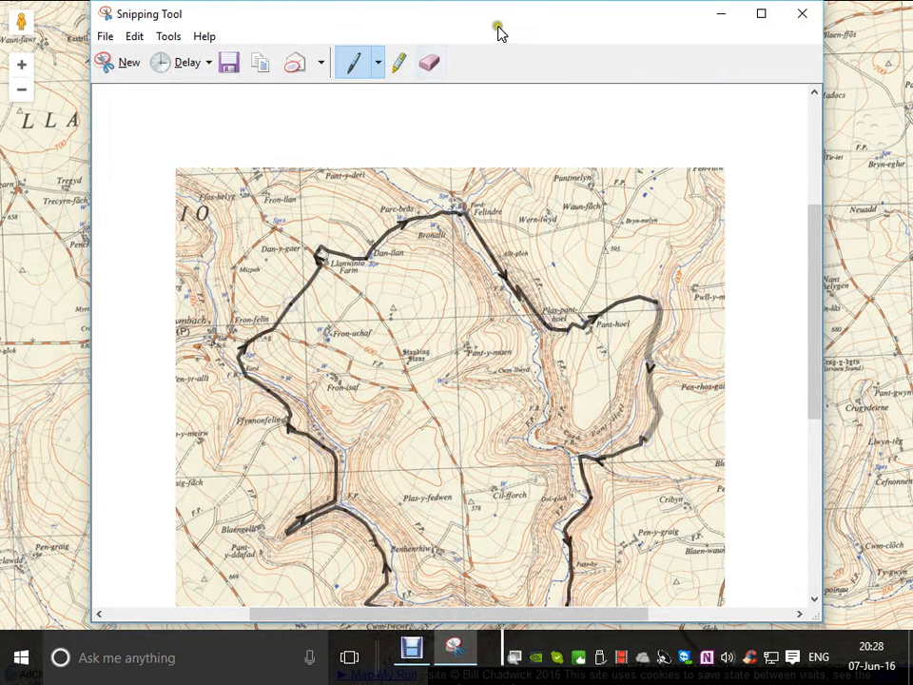
Step: Start saving the snip and choose the maps folder on the Desktop as its location
left_click(103, 38)
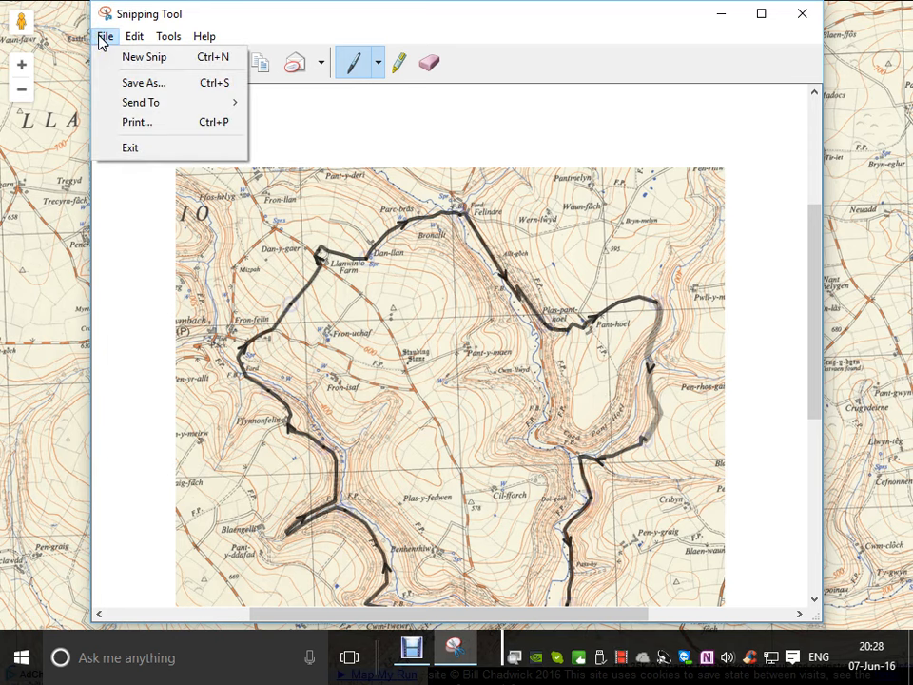
left_click(146, 85)
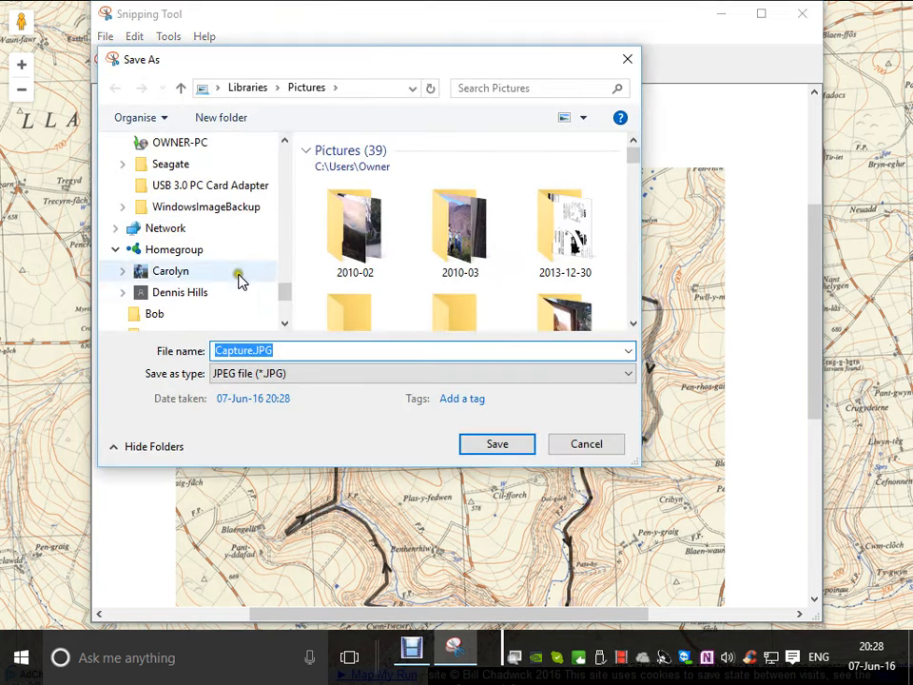
left_click_drag(285, 295, 291, 148)
left_click(158, 215)
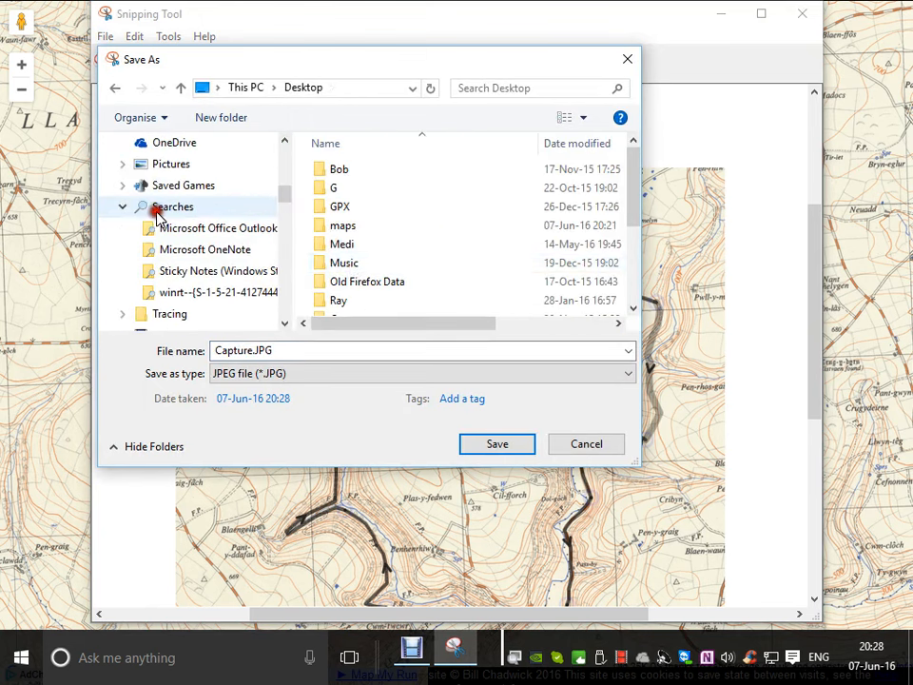
left_click(345, 228)
double_click(345, 227)
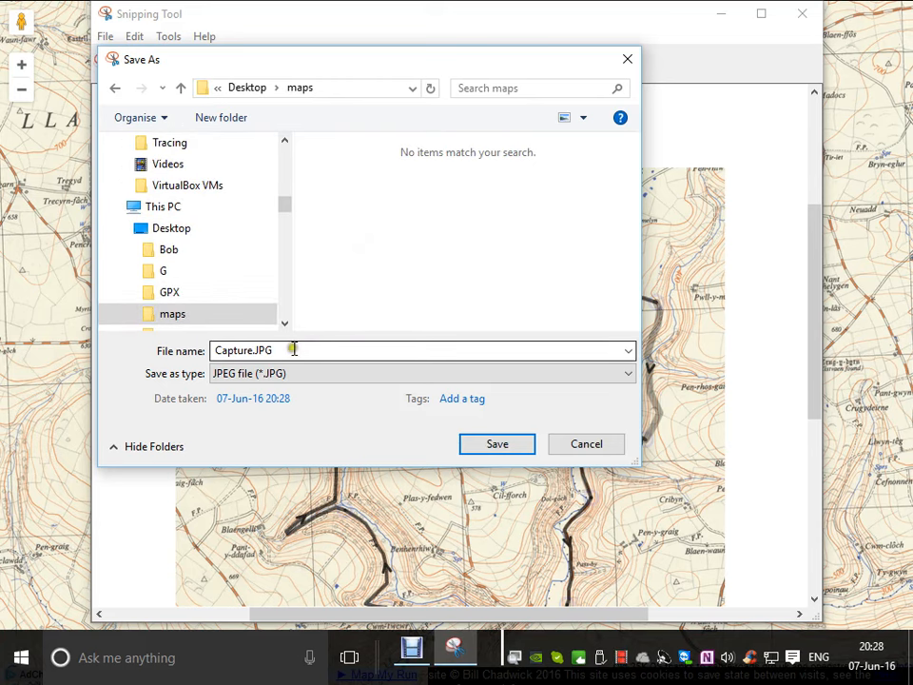
Step: Name the snip gellywen-8m without the gpx extension and save it as a JPEG file
left_click(173, 354)
left_click_drag(369, 67, 427, 126)
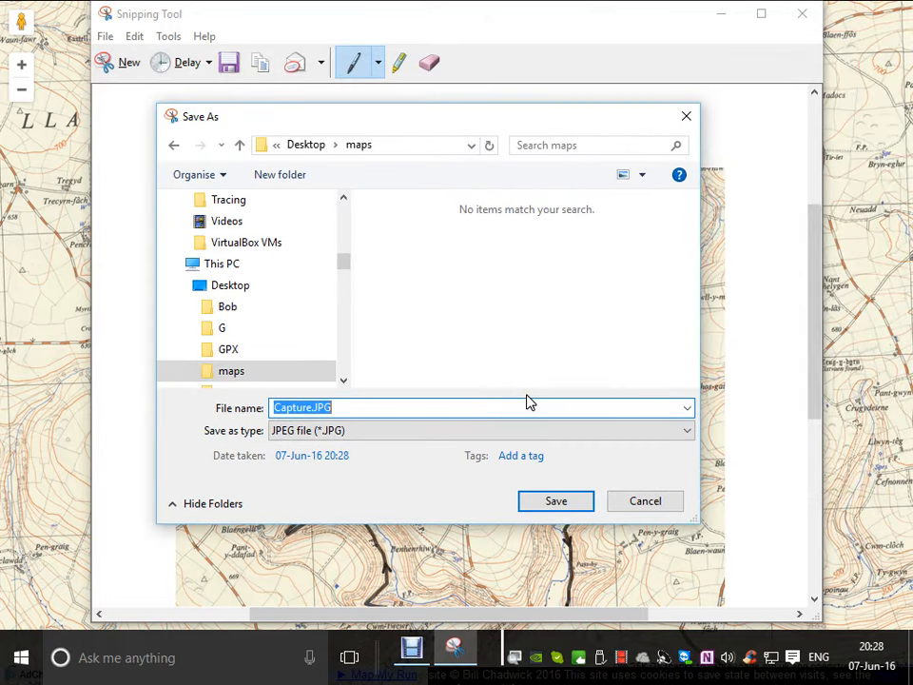
type("Gellywen")
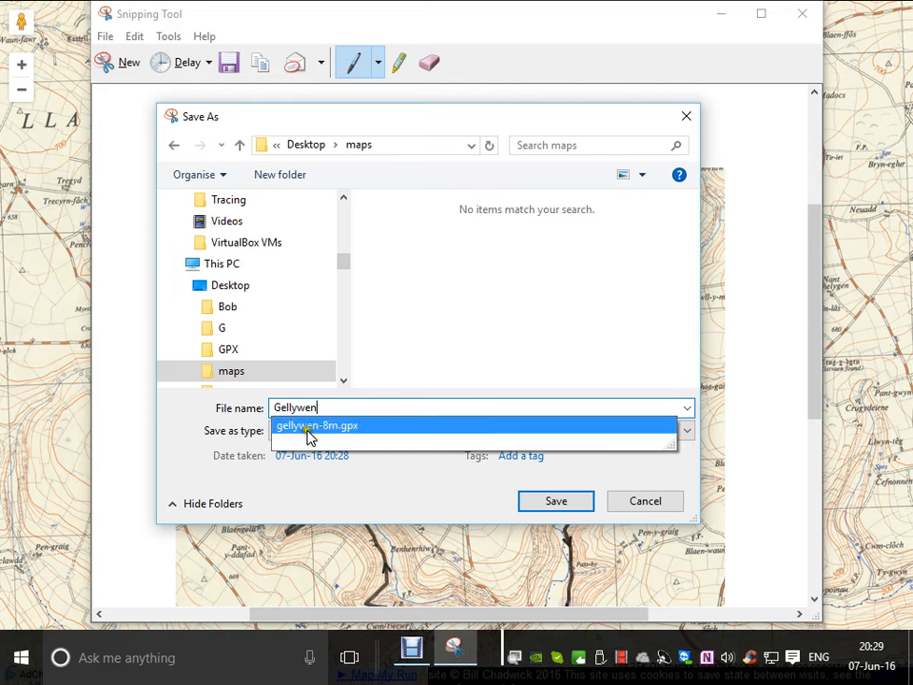
key("Return")
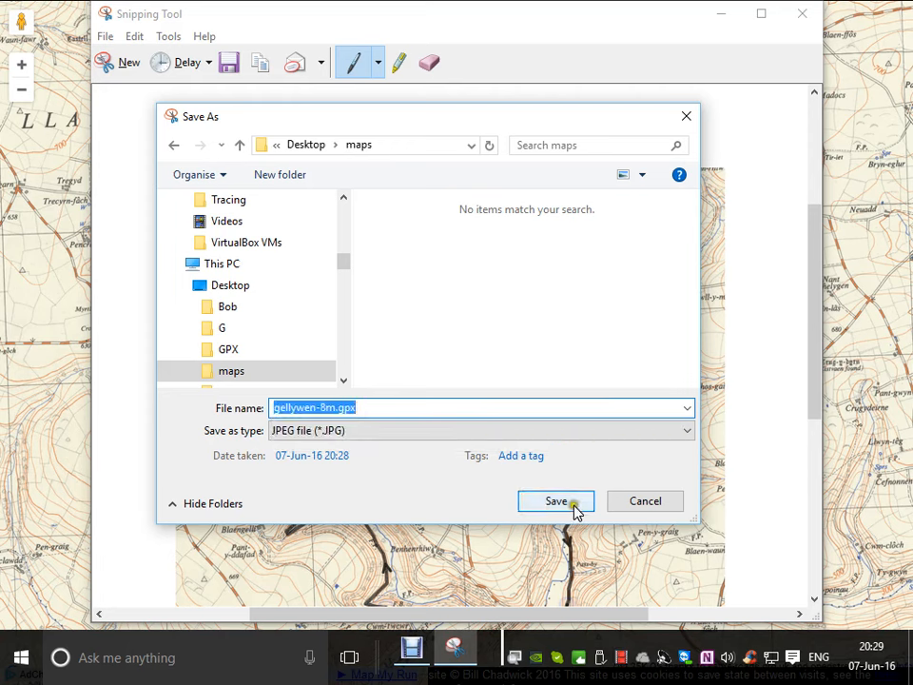
left_click_drag(370, 406, 342, 430)
key("BackSpace")
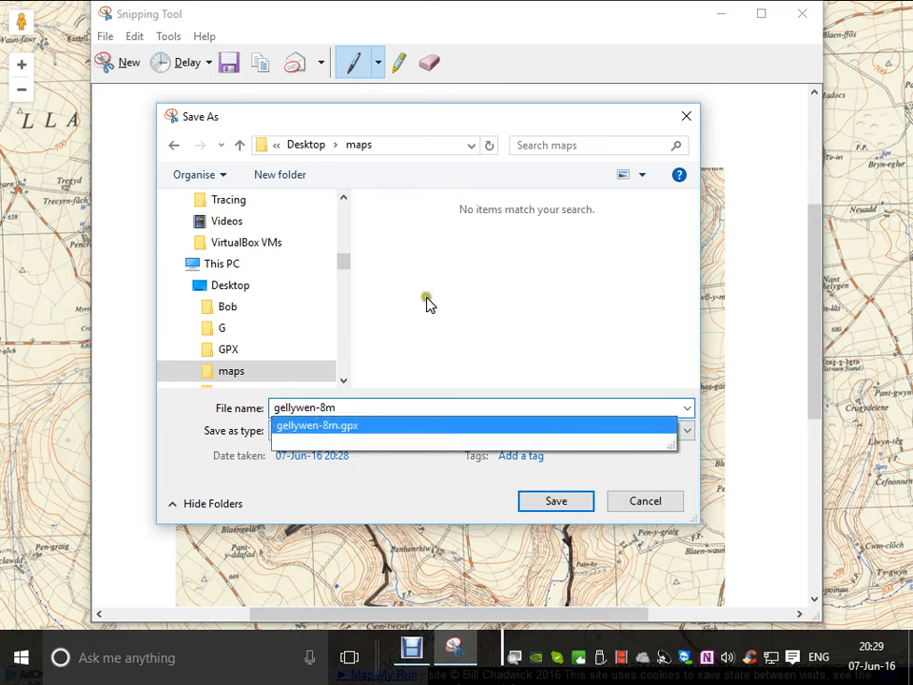
left_click(528, 261)
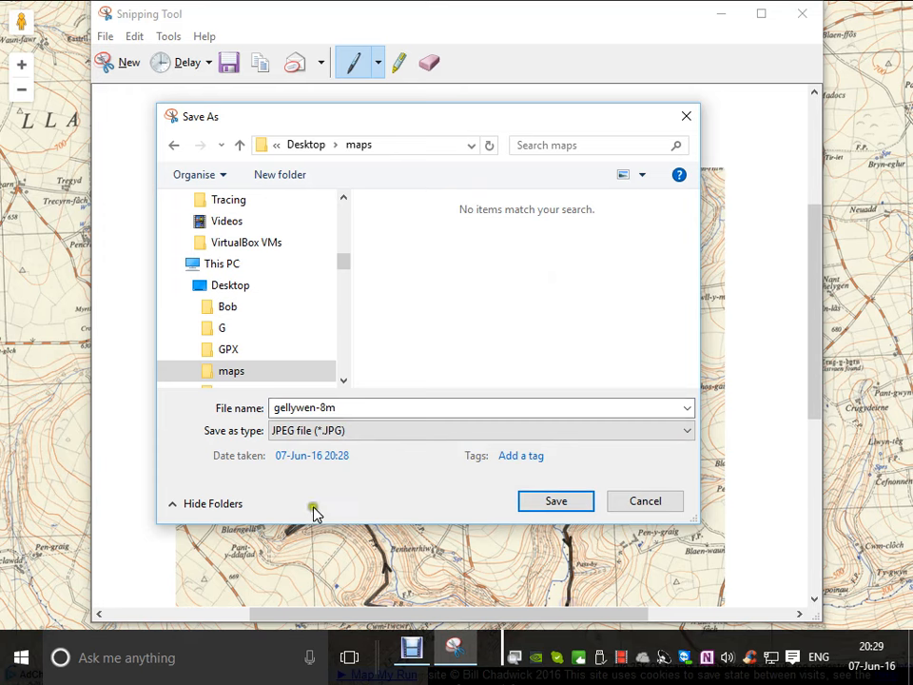
left_click(686, 432)
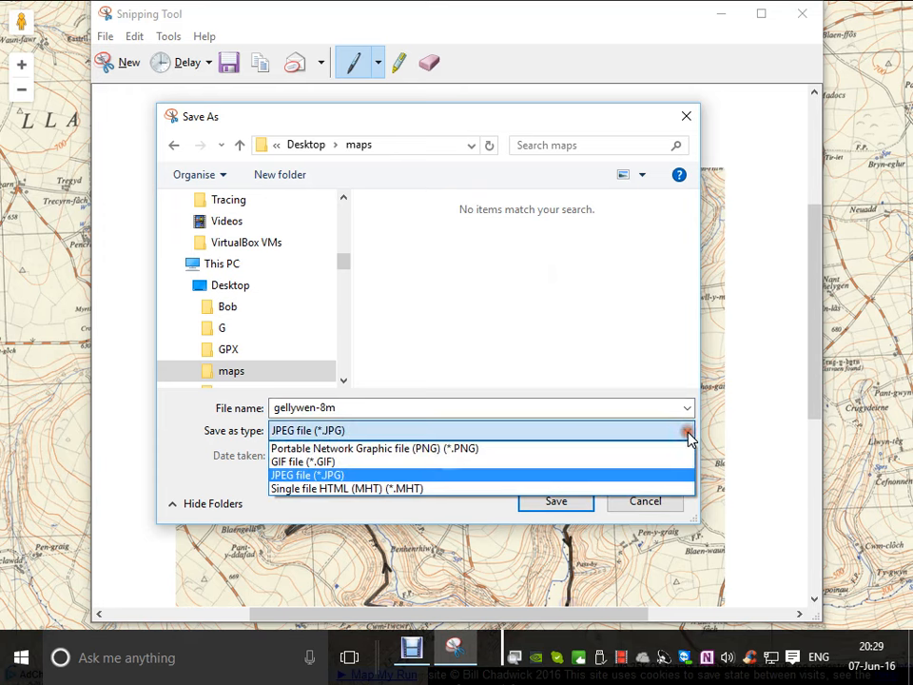
left_click(687, 432)
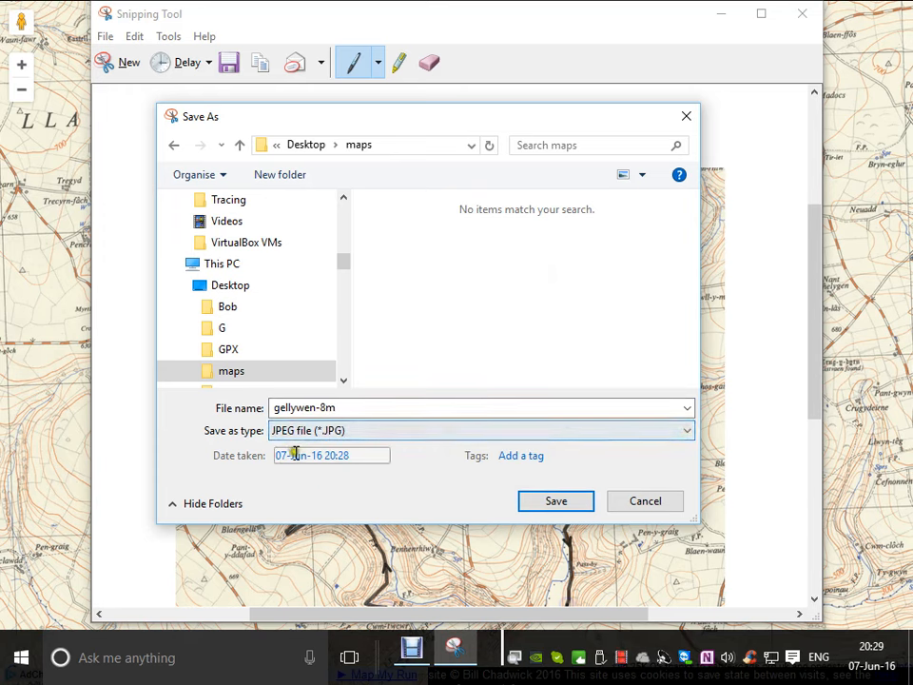
left_click(569, 505)
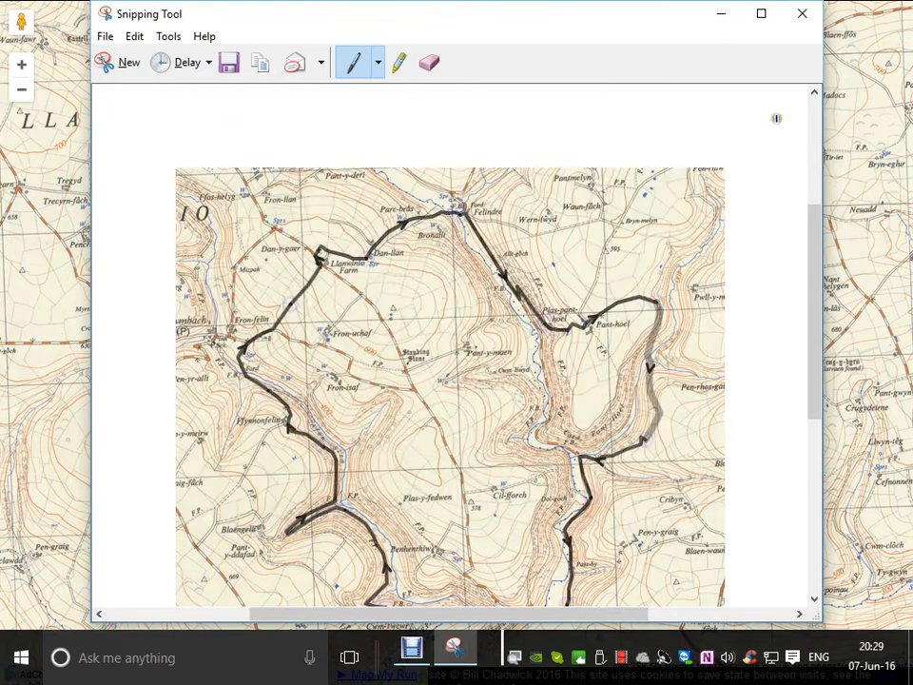
Step: Close Snipping Tool, take the browser out of full screen and minimise it to reach the desktop
left_click(803, 15)
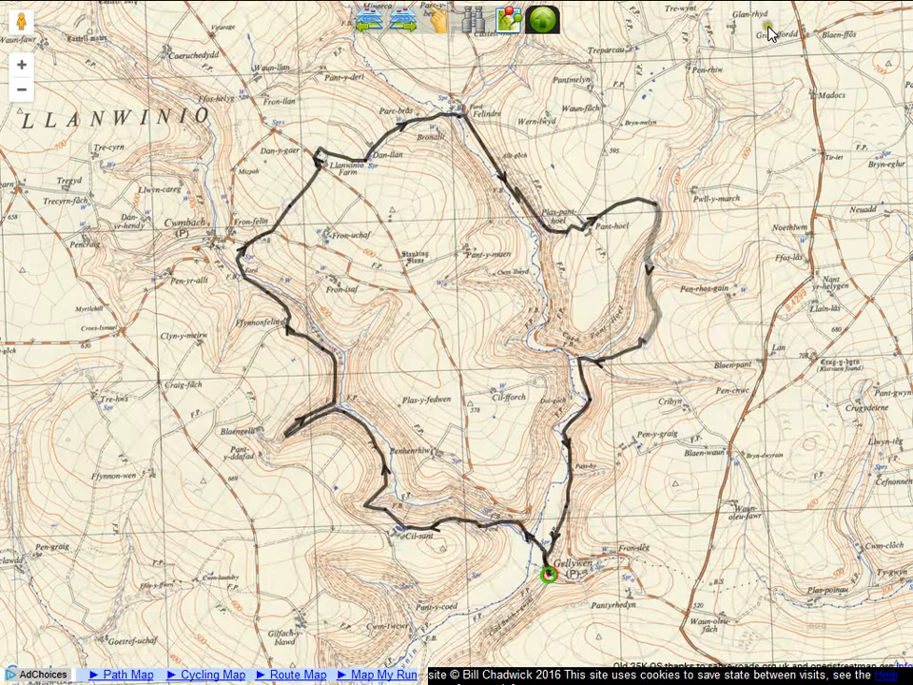
key("F11")
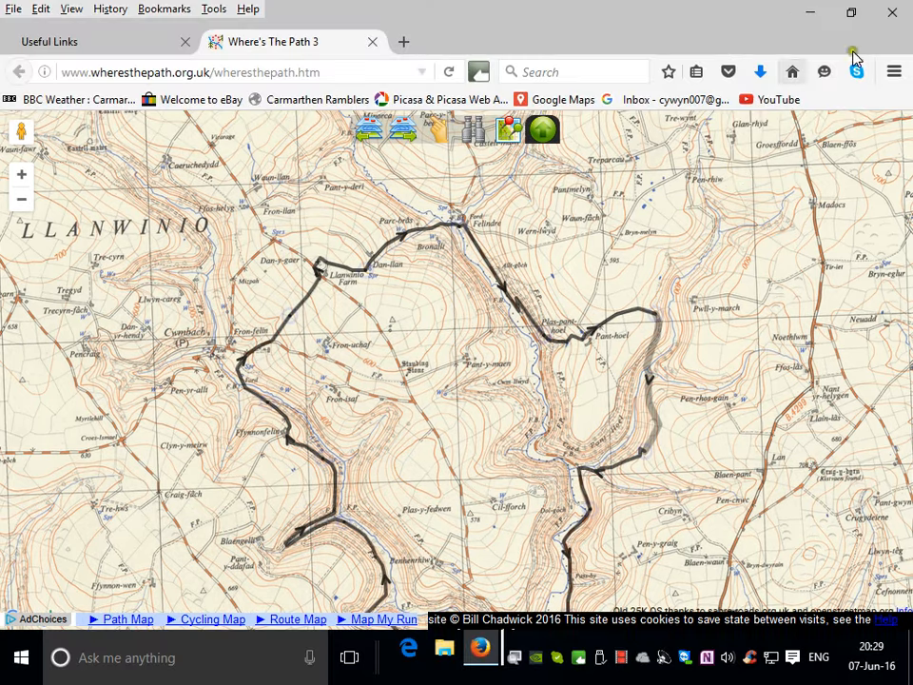
left_click(814, 13)
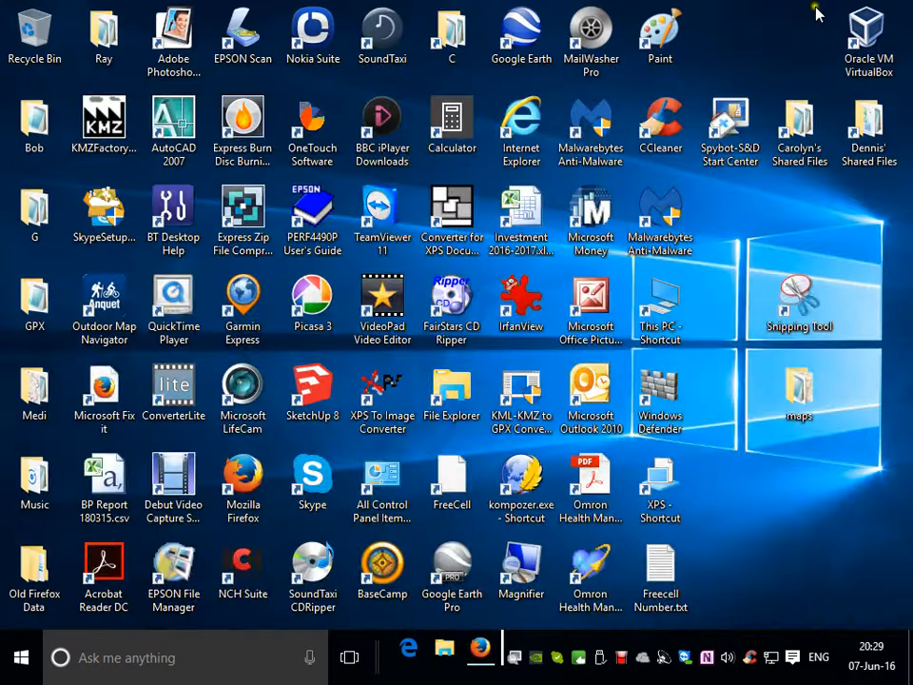
Step: Open gellywen-8m.JPG from the desktop maps folder to check the saved route map
double_click(797, 392)
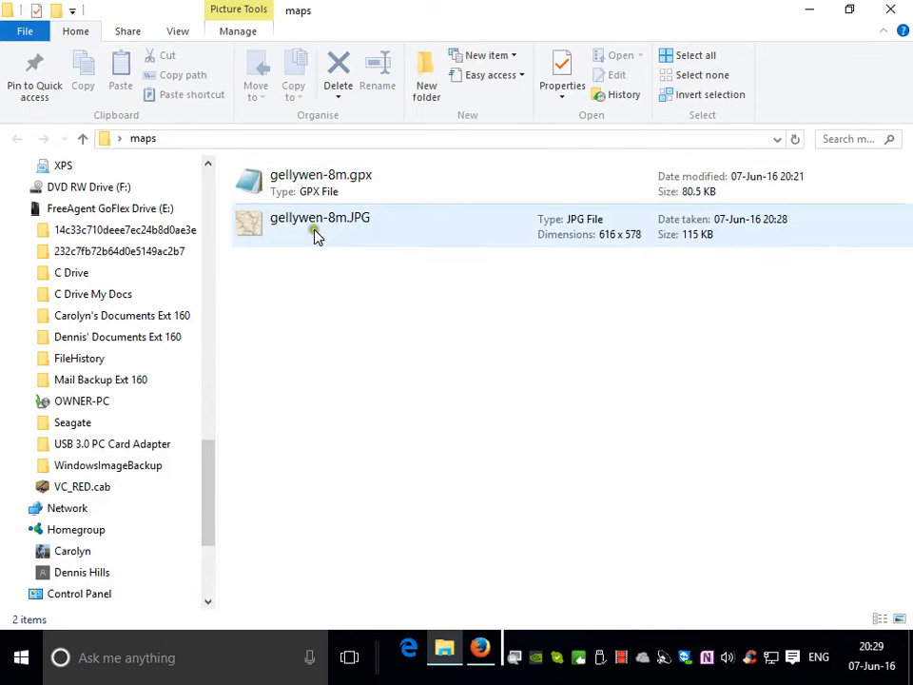
left_click(265, 228)
double_click(266, 228)
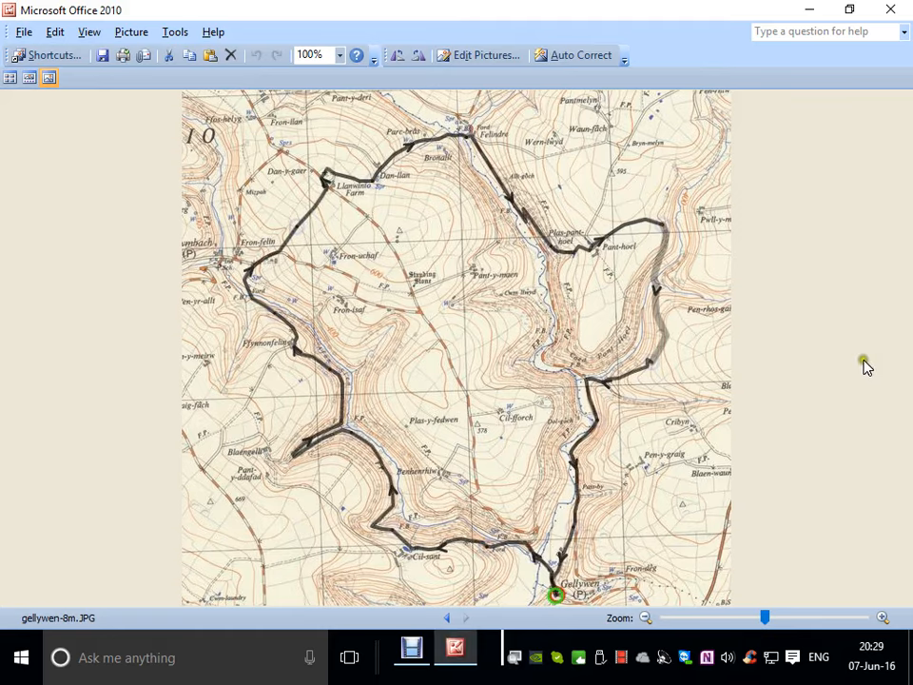